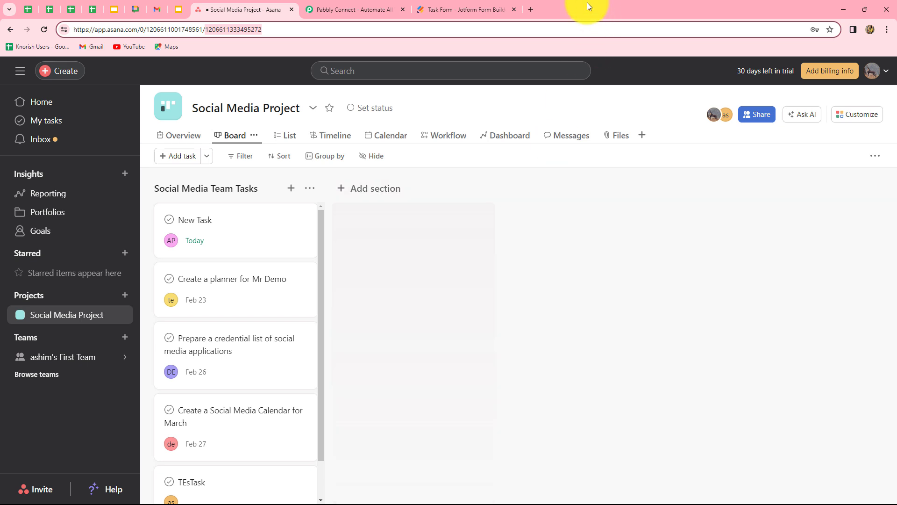
# Switch to the Pabbly website, sign in and open the Pabbly Connect dashboard
pyautogui.click(475, 11)
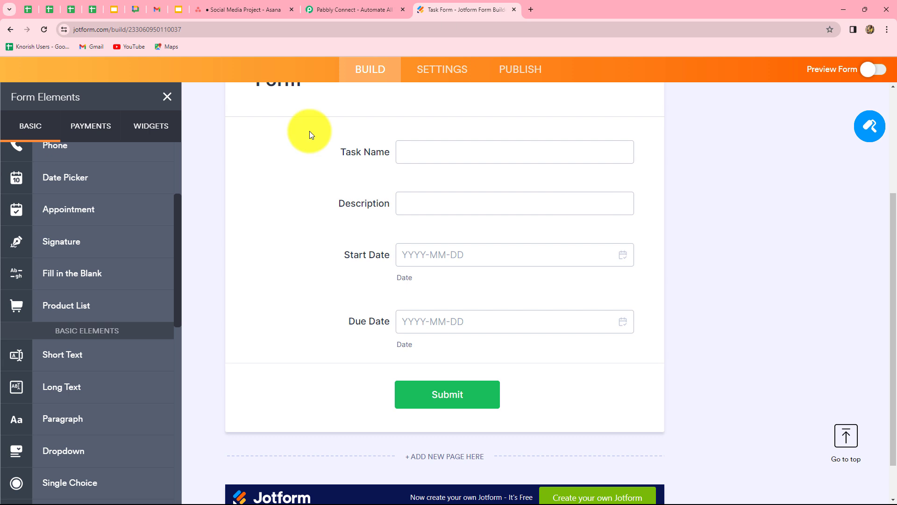
pyautogui.click(245, 9)
pyautogui.click(355, 10)
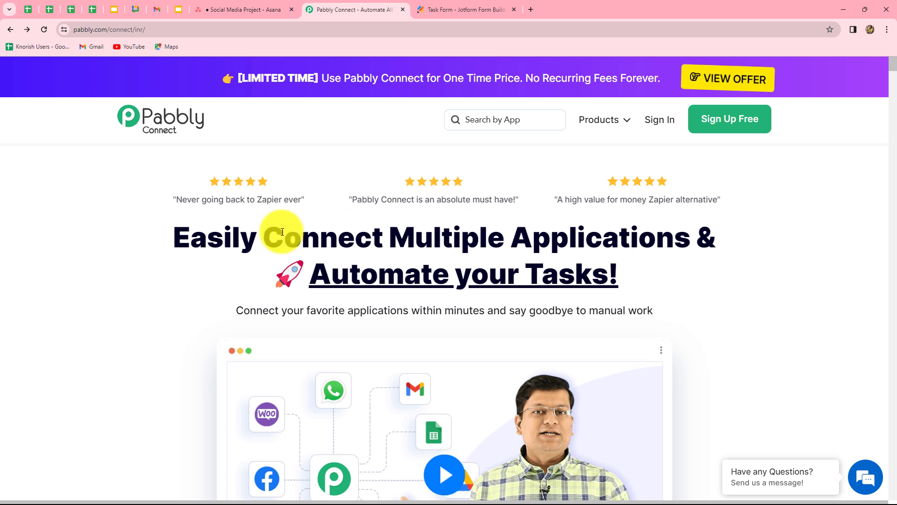
pyautogui.click(656, 118)
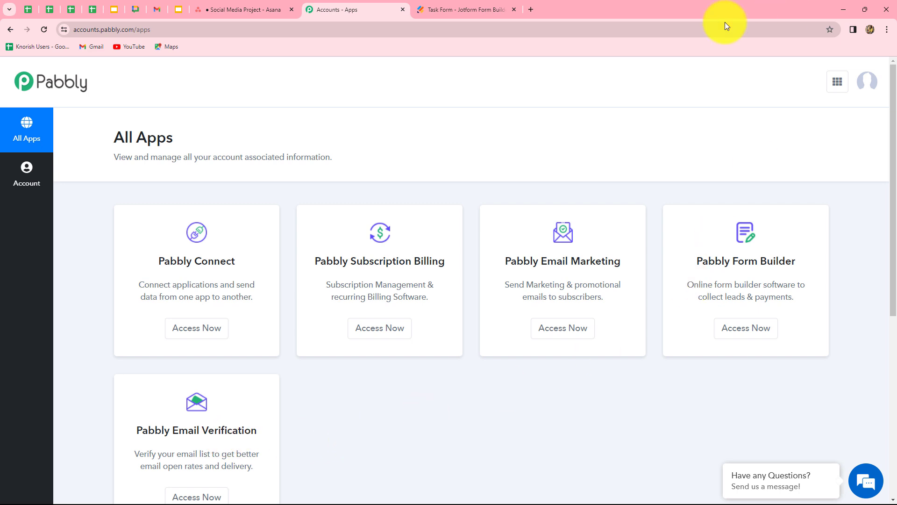
pyautogui.moveTo(160, 261); pyautogui.dragTo(235, 262)
pyautogui.click(196, 327)
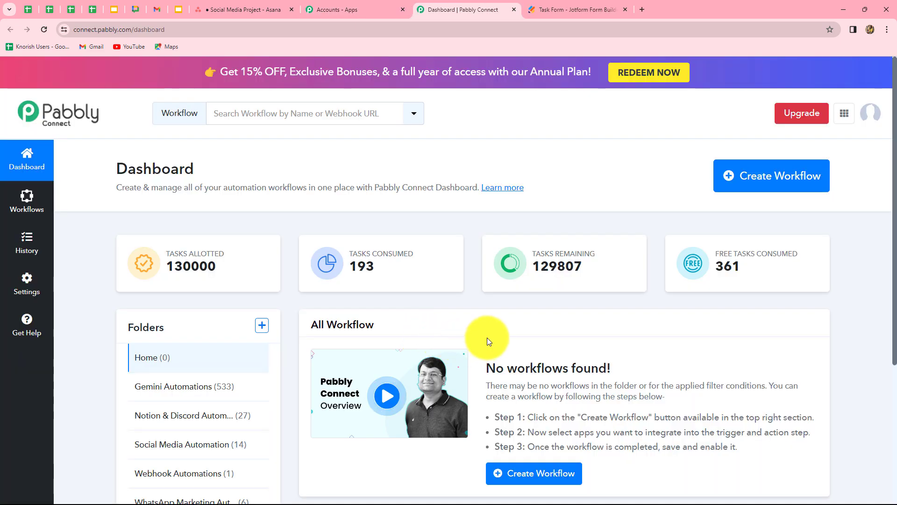
pyautogui.scroll(-3, 487, 336)
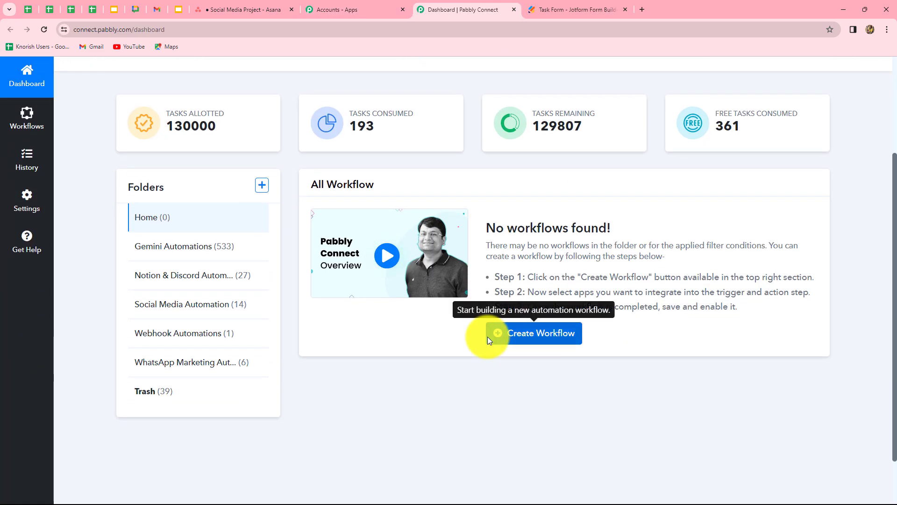
pyautogui.scroll(3, 450, 355)
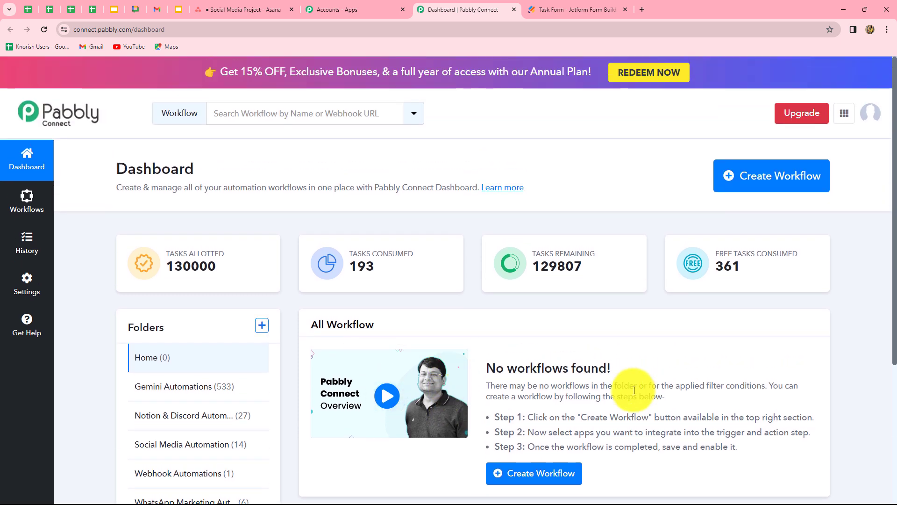
pyautogui.scroll(-2, 633, 390)
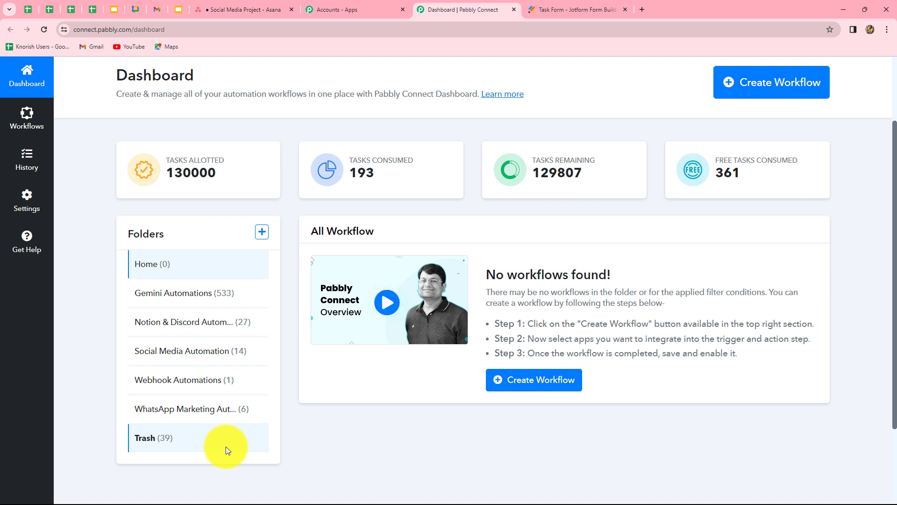
pyautogui.scroll(2, 546, 314)
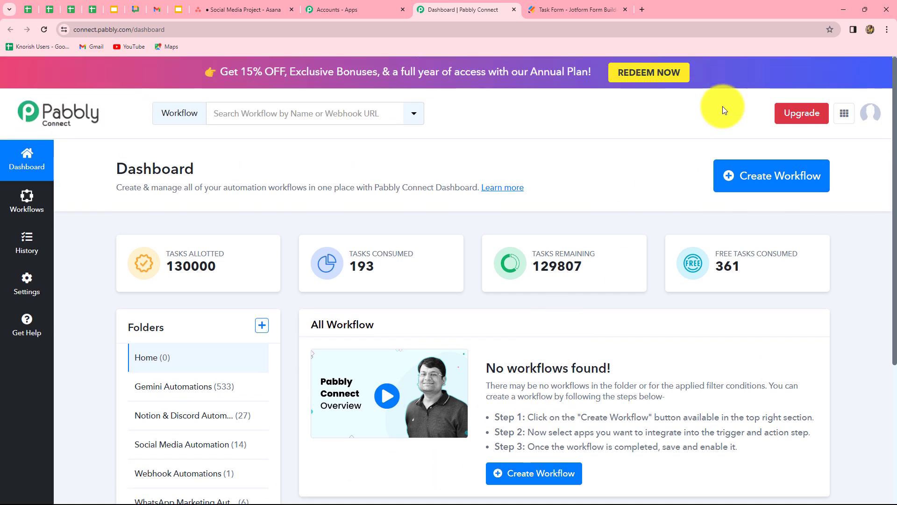
# Create a workflow named "Create Asana Task from Webhook Response" in the Webhook Automations folder
pyautogui.click(788, 186)
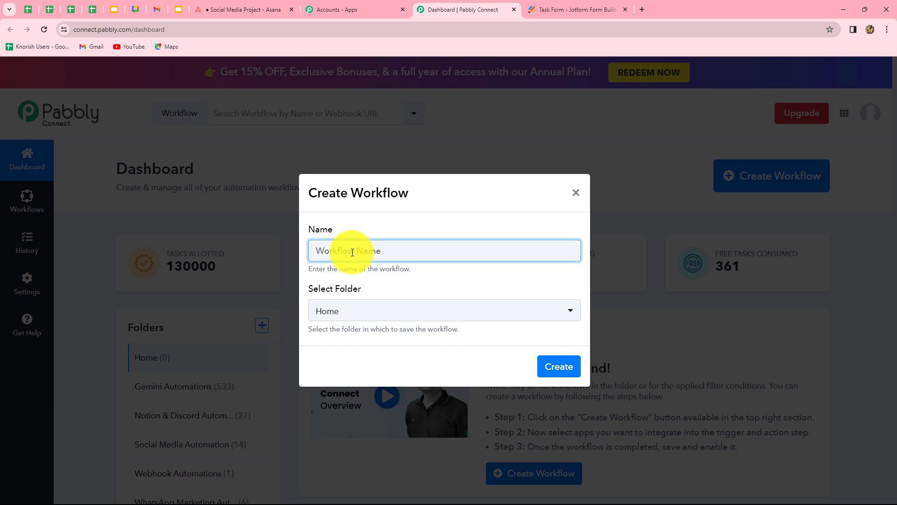
pyautogui.write('Create Asana Task from Webhook Response')
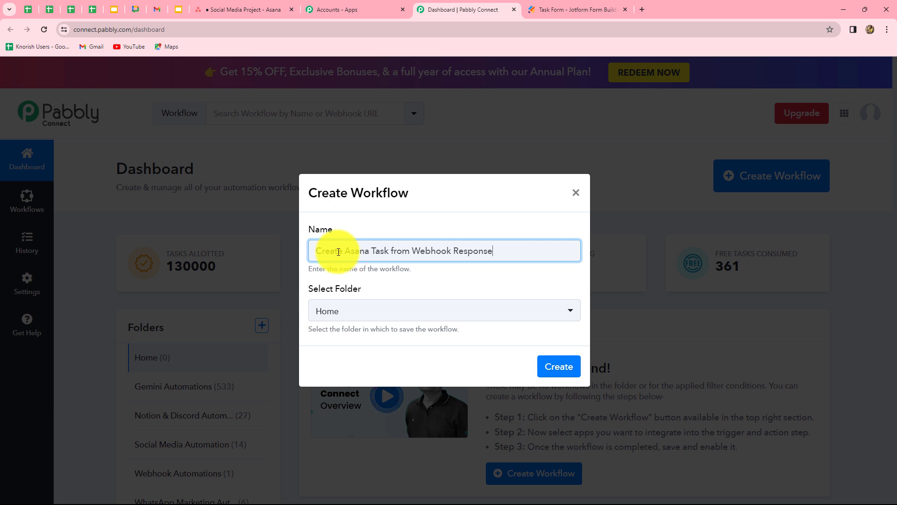
pyautogui.click(408, 315)
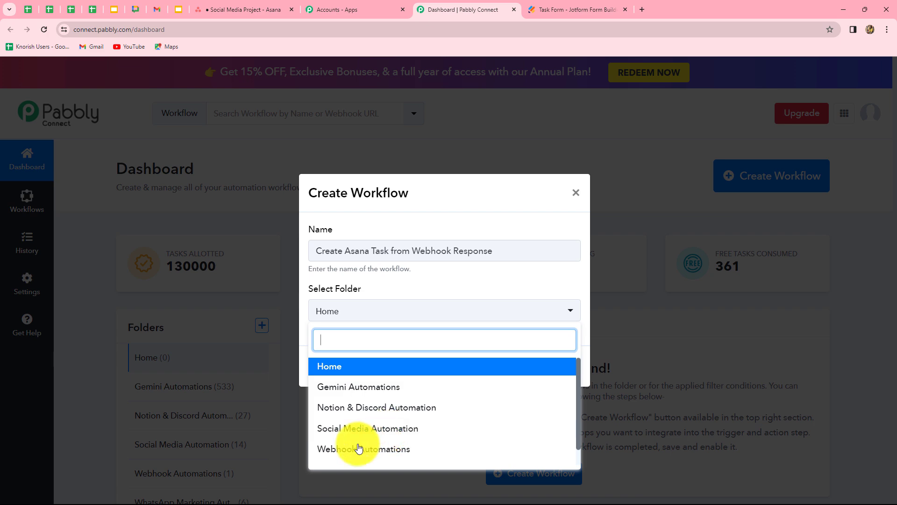
pyautogui.click(398, 449)
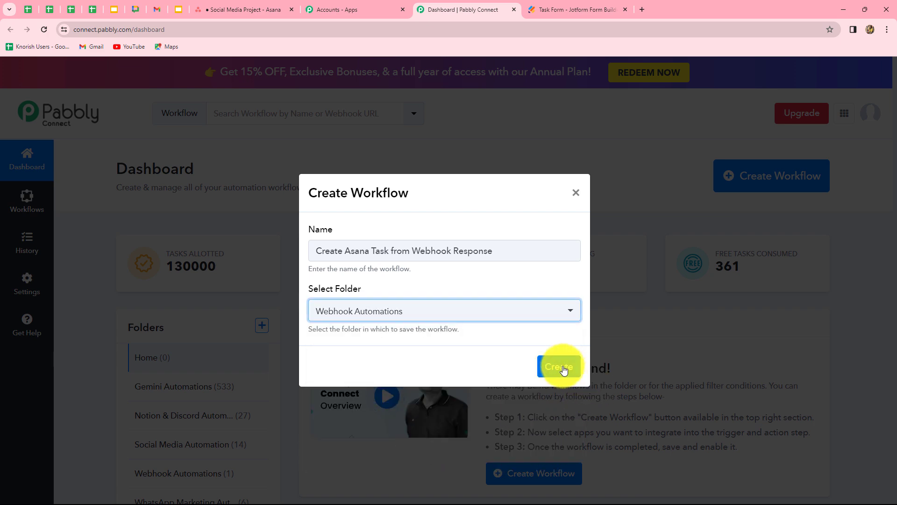
pyautogui.click(563, 367)
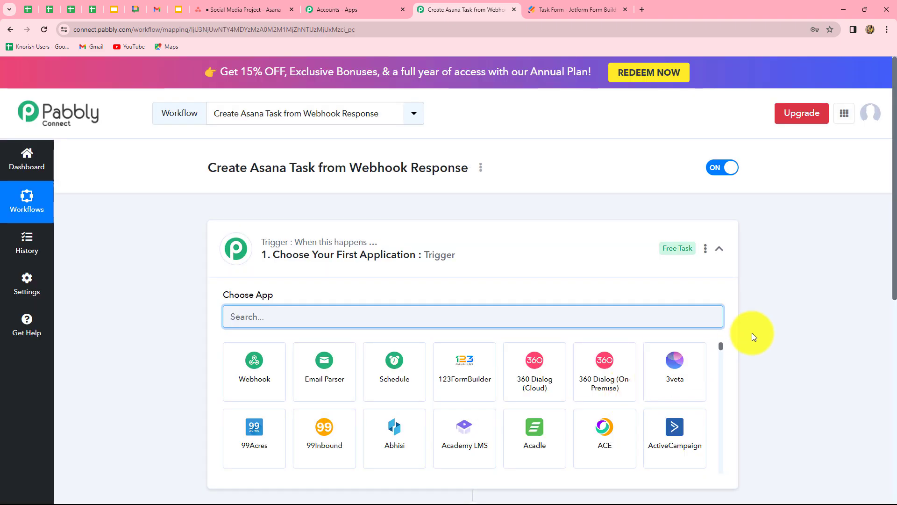
# Examine the new workflow's trigger and action sections and the trigger's available applications
pyautogui.scroll(-1, 800, 315)
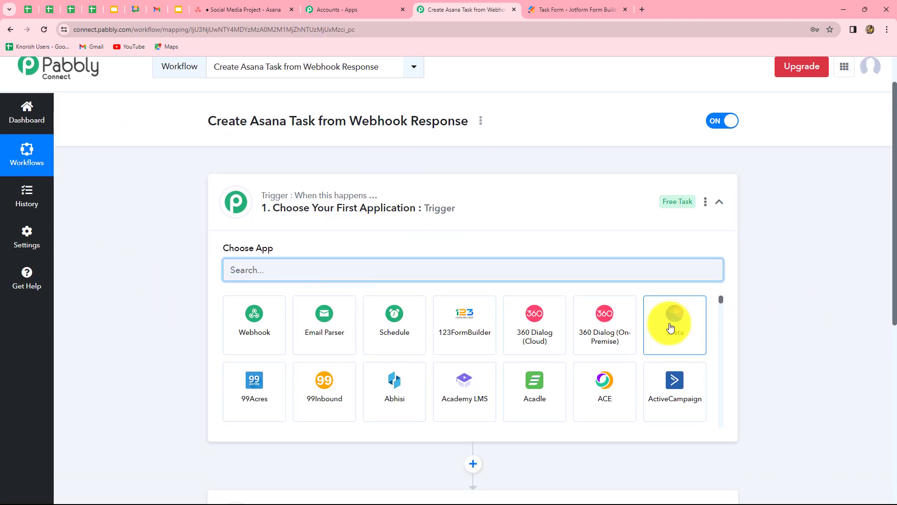
pyautogui.scroll(-5, 561, 336)
pyautogui.scroll(5, 611, 343)
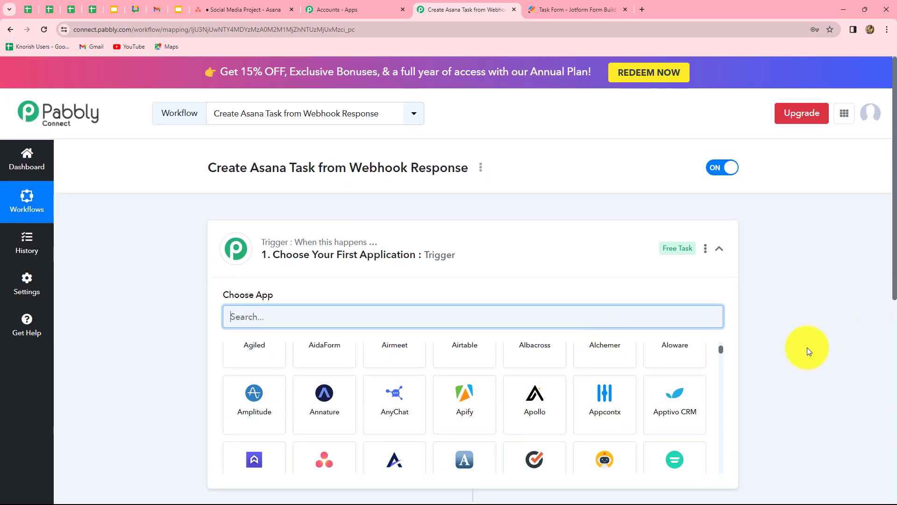
pyautogui.scroll(-2, 808, 348)
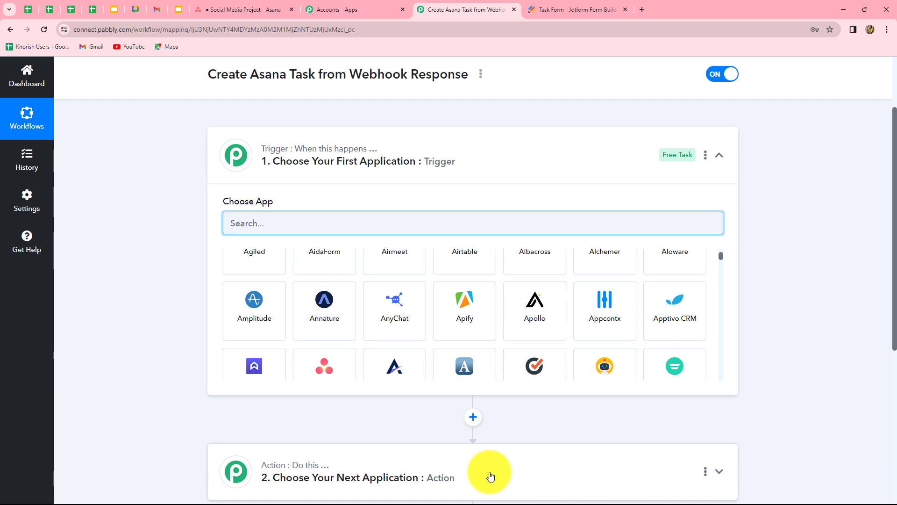
pyautogui.scroll(-2, 161, 277)
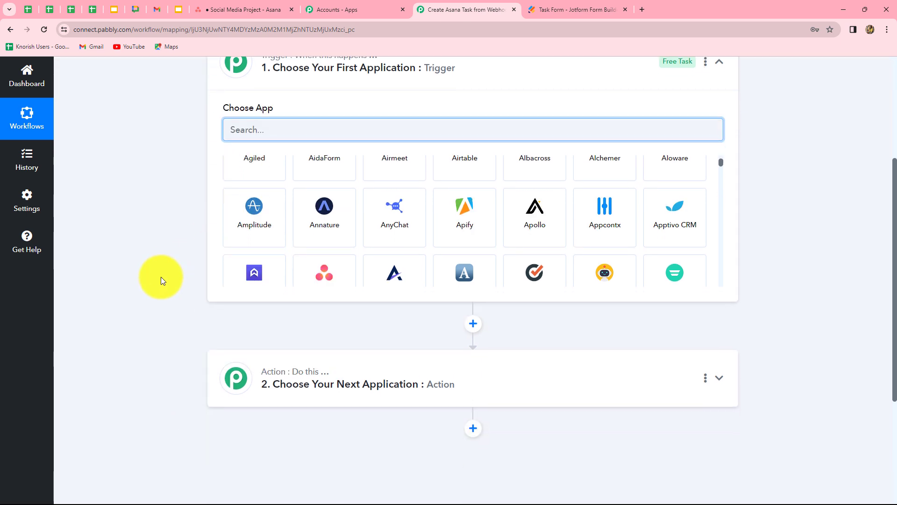
pyautogui.scroll(1, 161, 276)
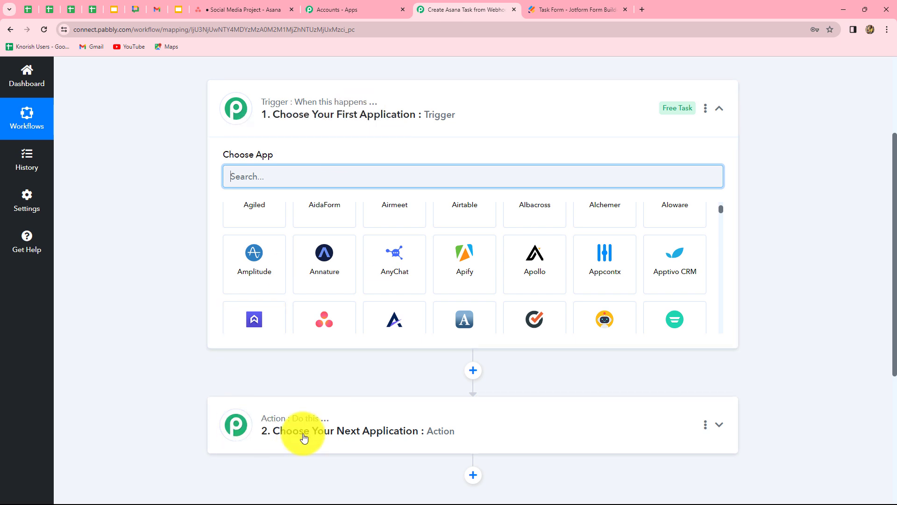
pyautogui.scroll(-3, 414, 450)
pyautogui.scroll(3, 414, 447)
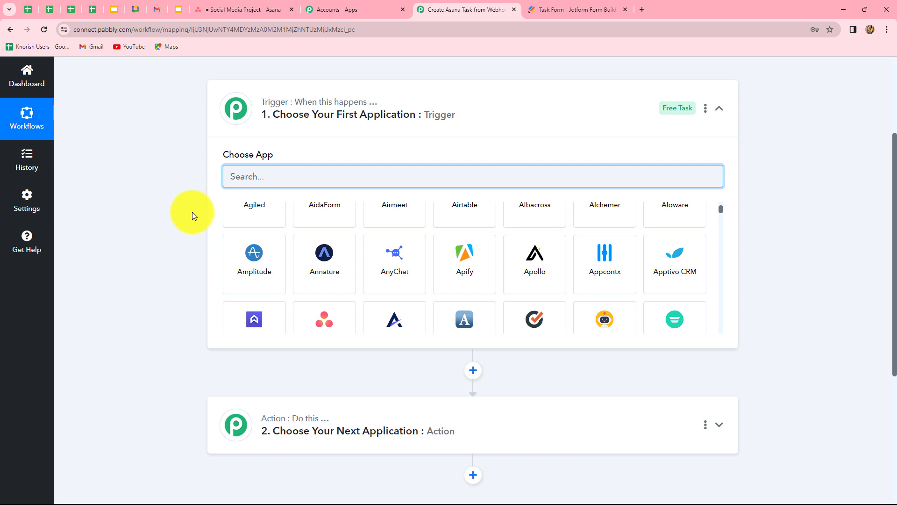
# Set Webhook by Pabbly as the workflow's trigger application and copy its webhook URL
pyautogui.write('Web')
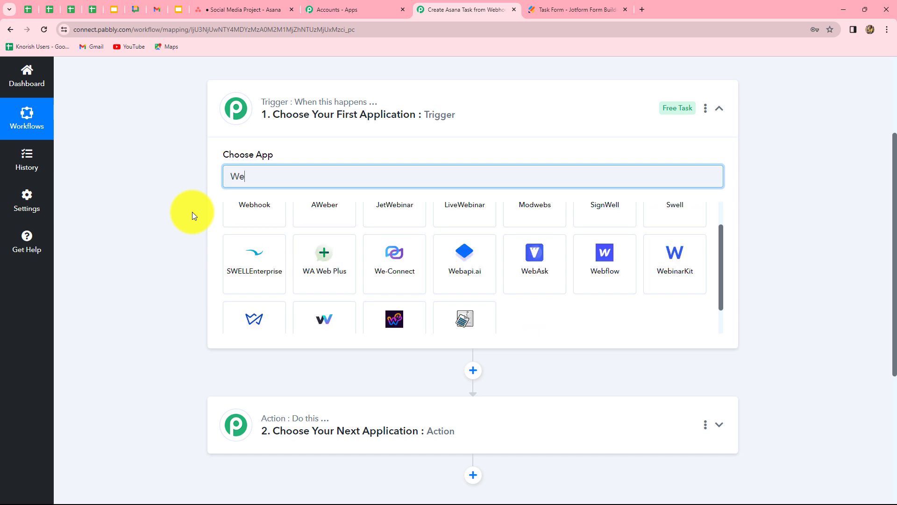
pyautogui.click(252, 224)
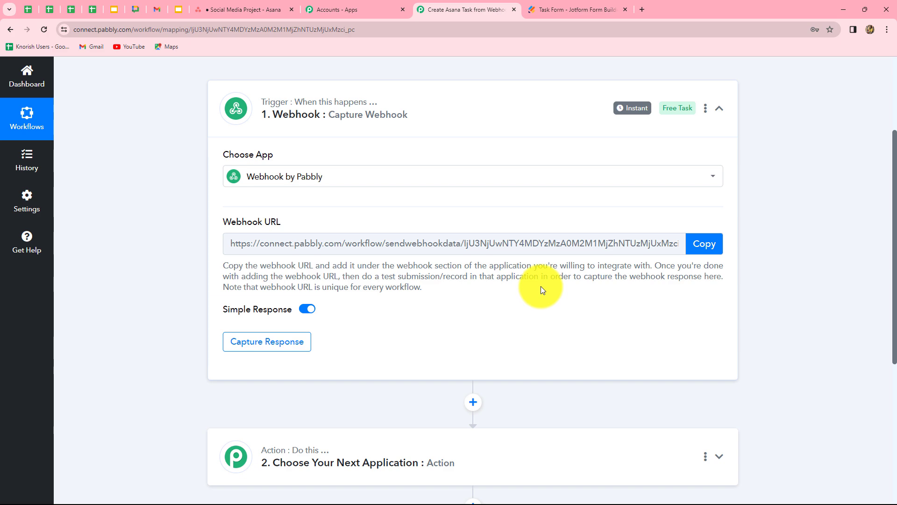
pyautogui.click(700, 244)
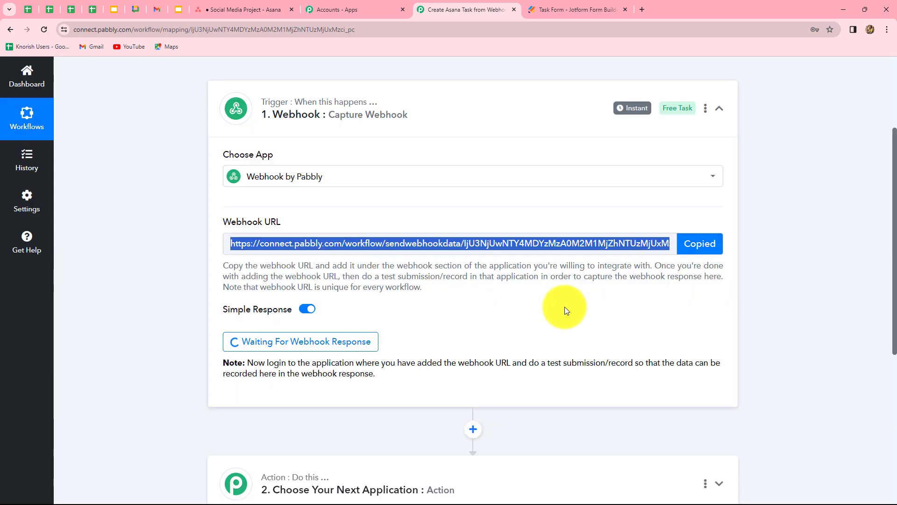
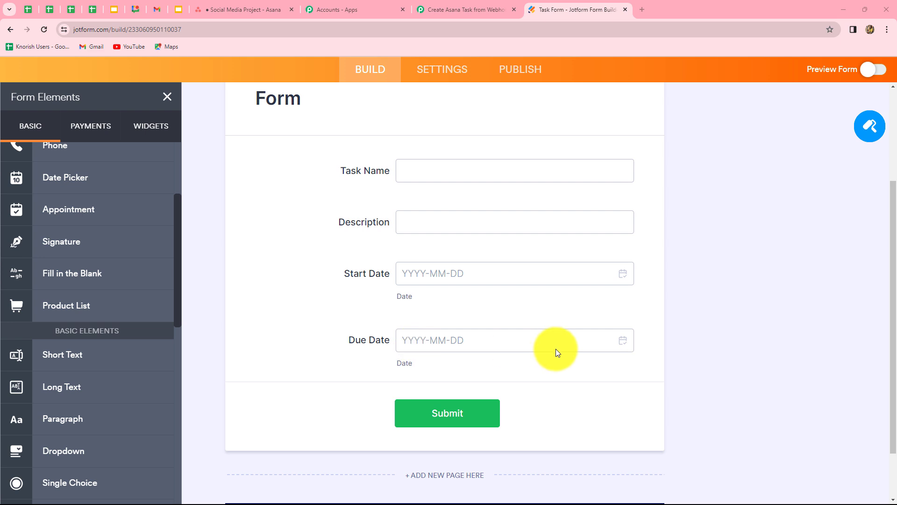
# Switch to the Task Form in Jotform, find the WebHooks integration in its settings and open it
pyautogui.click(438, 75)
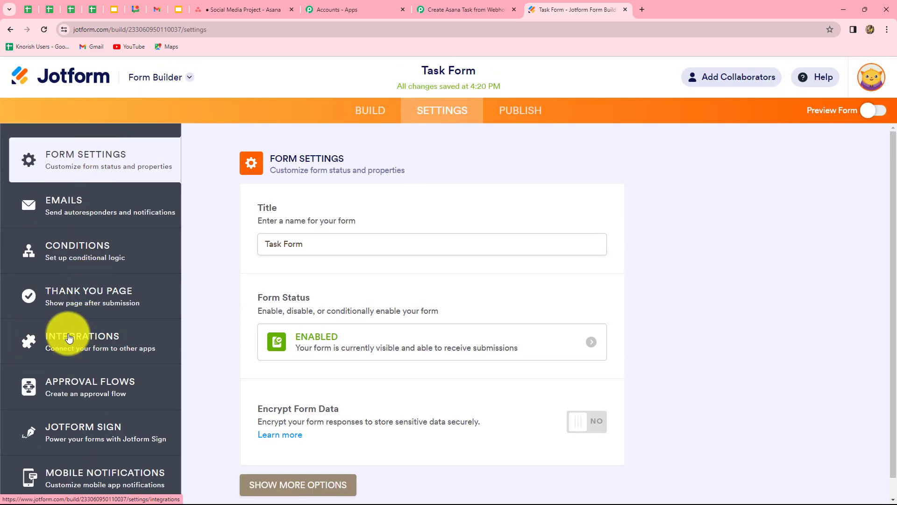
pyautogui.click(81, 339)
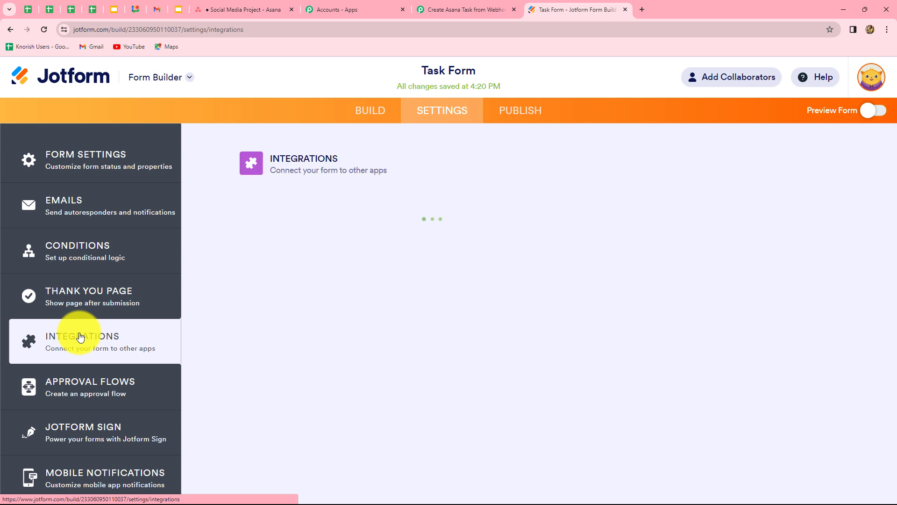
pyautogui.click(472, 196)
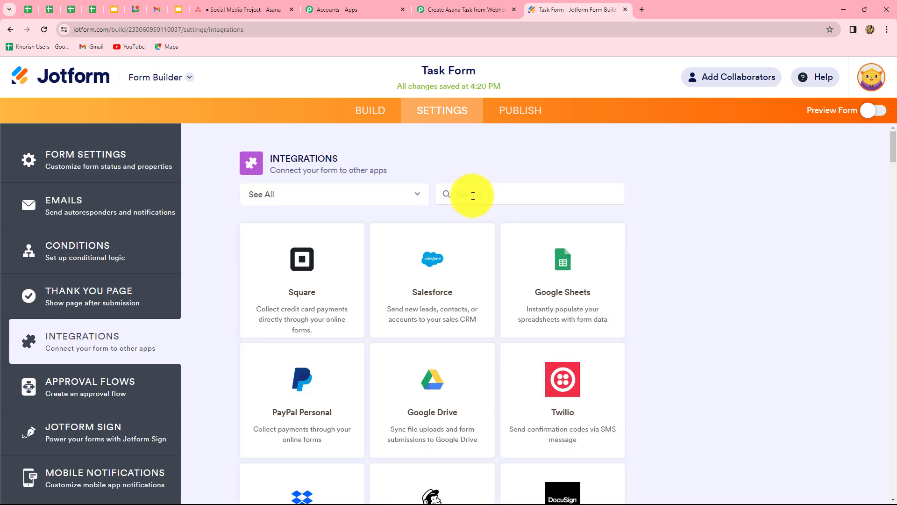
pyautogui.write('web')
pyautogui.click(434, 304)
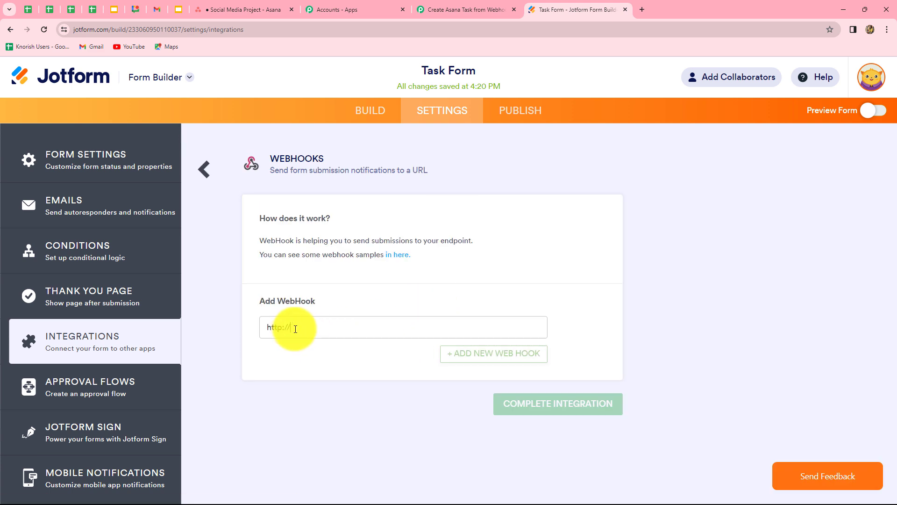
# Replace the default webhook address with the copied Pabbly webhook URL and complete the integration
pyautogui.moveTo(301, 329); pyautogui.dragTo(260, 327)
pyautogui.press('BackSpace')
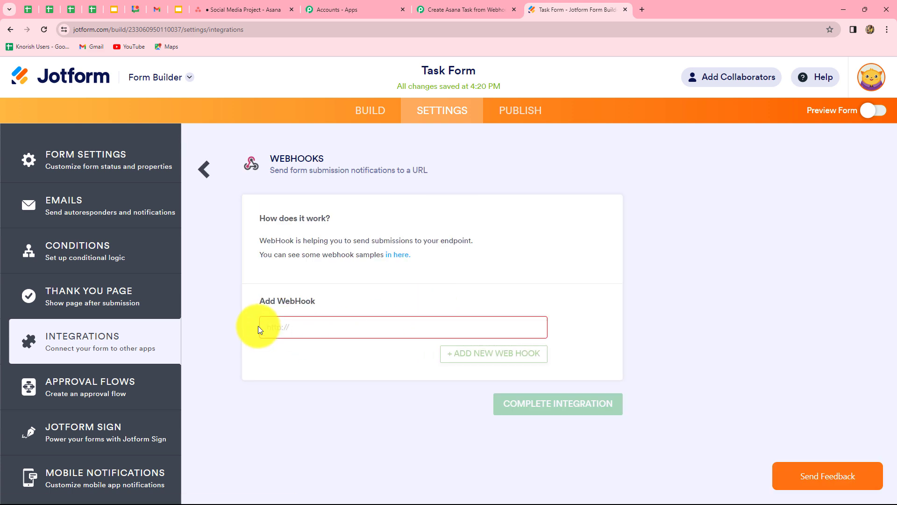
pyautogui.hotkey('ctrl', 'v')
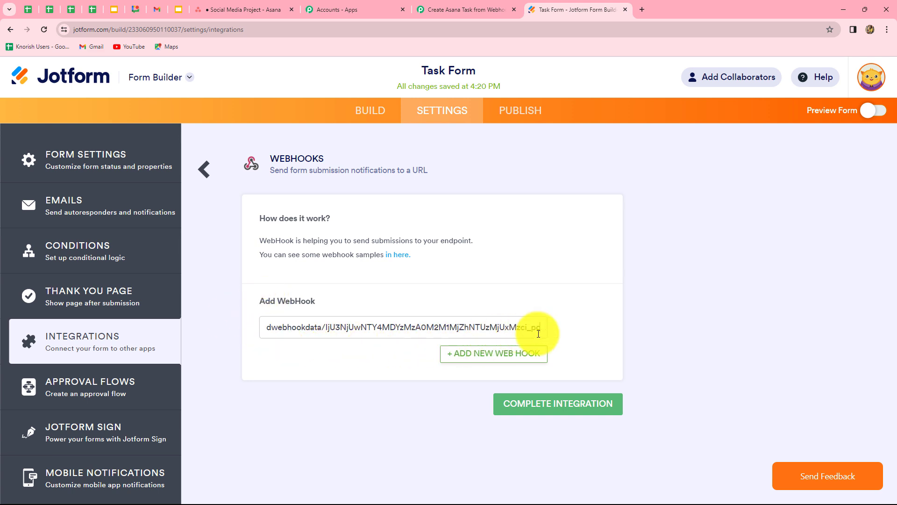
pyautogui.click(541, 411)
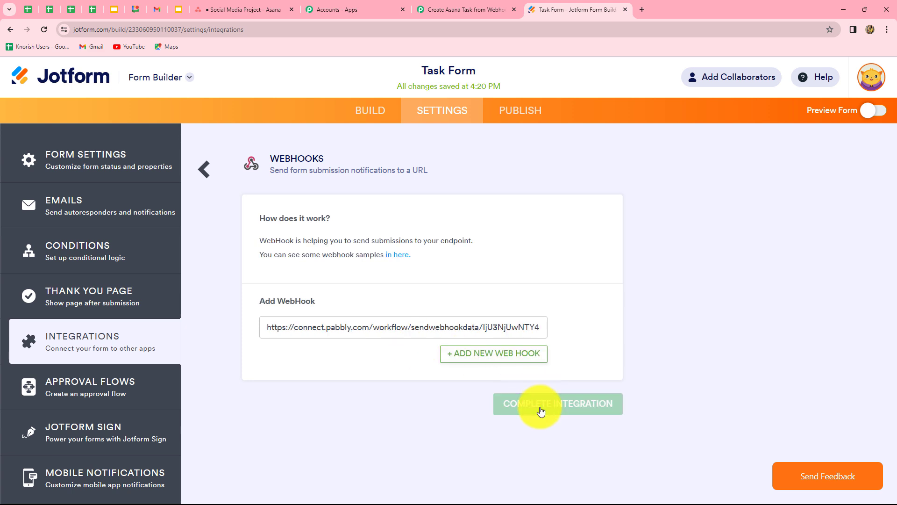
# Check the Pabbly trigger's capture status, copy the Task Form's public link in Jotform and open it in a new browser tab
pyautogui.click(417, 8)
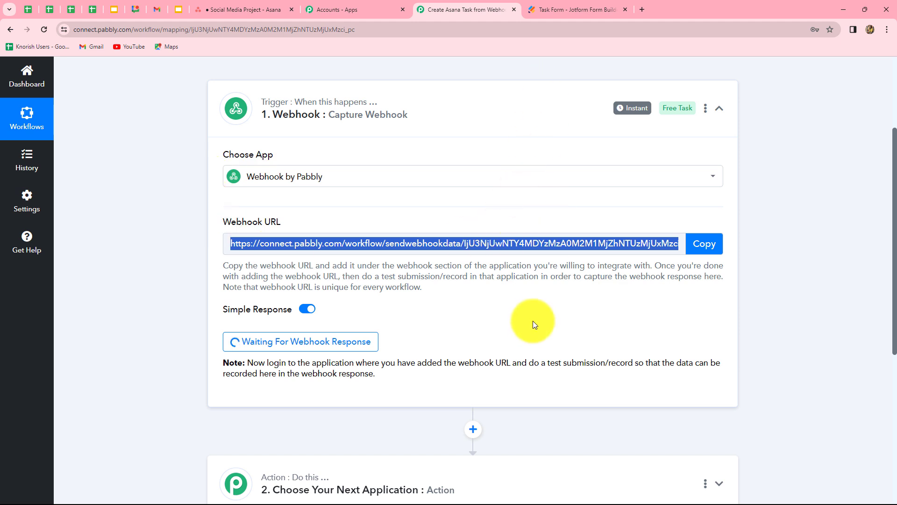
pyautogui.click(562, 12)
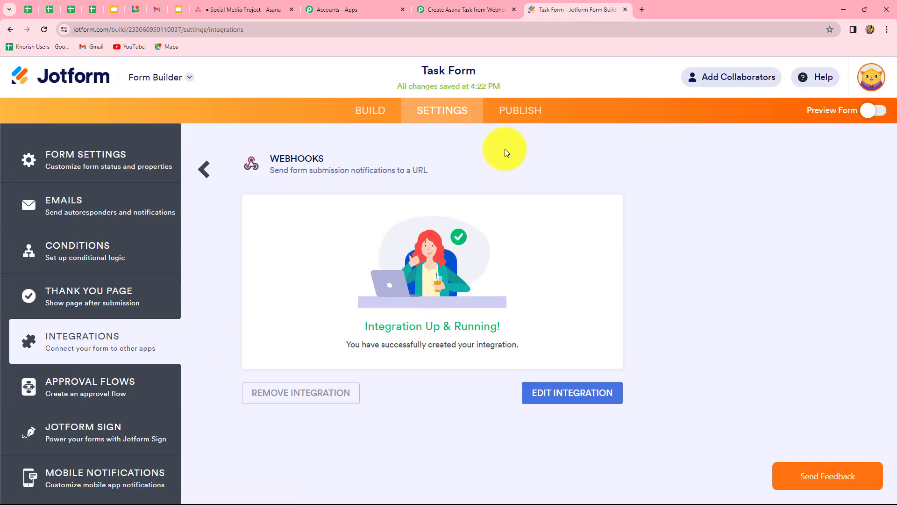
pyautogui.click(527, 114)
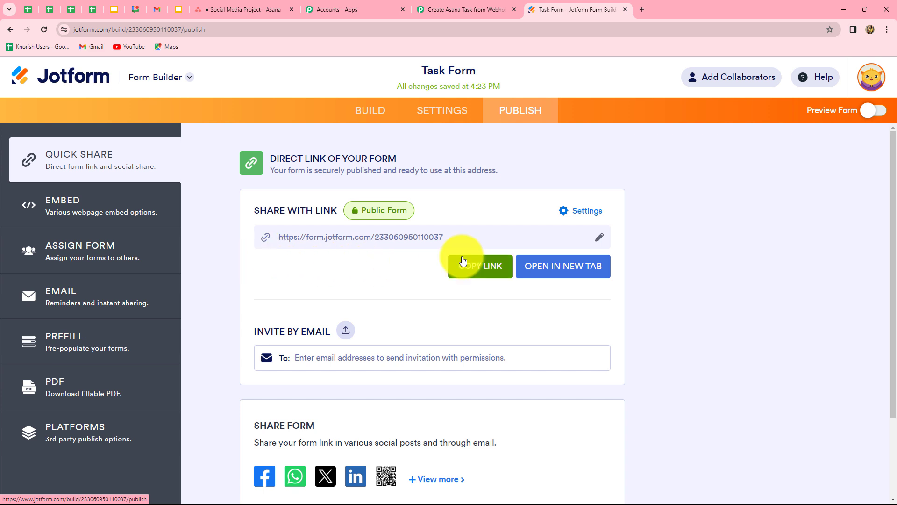
pyautogui.click(497, 271)
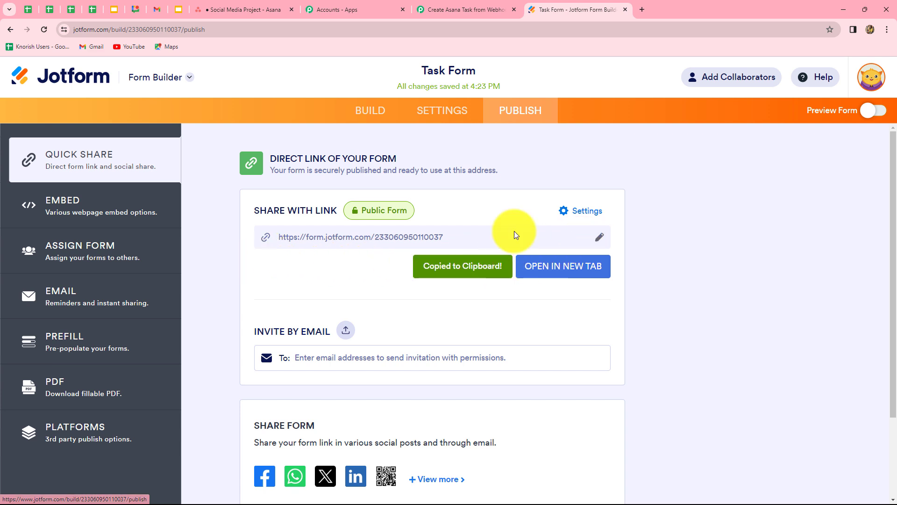
pyautogui.click(641, 10)
pyautogui.hotkey('ctrl', 'v')
pyautogui.press('Return')
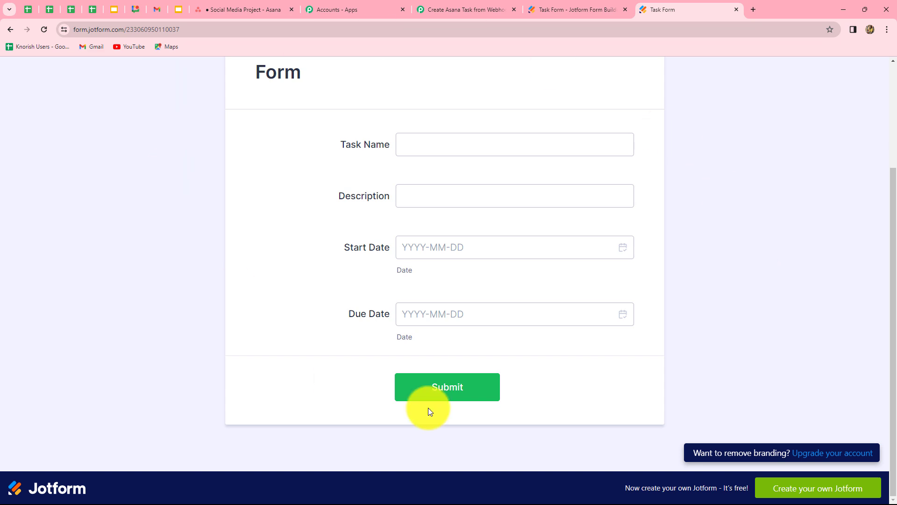
# Enter Team Meeting as the Task Name and describe an urgent team meeting on achieving the monthly target
pyautogui.click(556, 145)
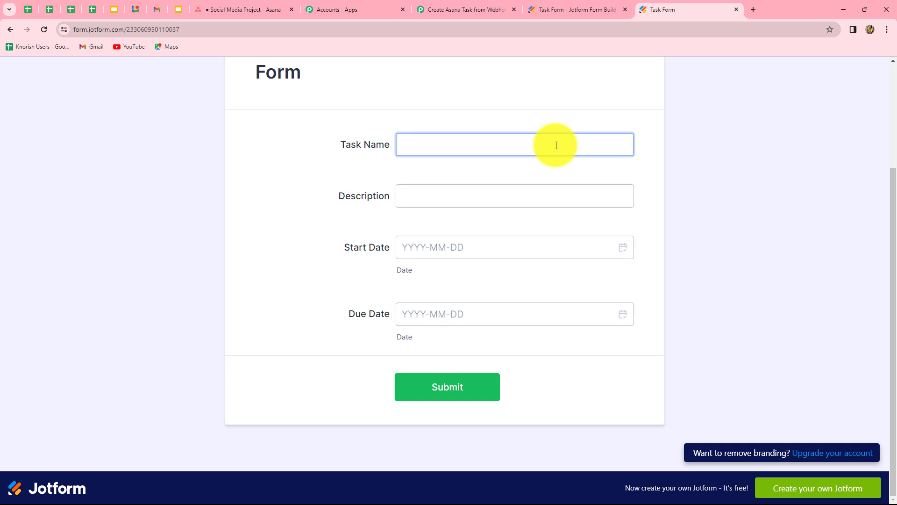
pyautogui.click(435, 143)
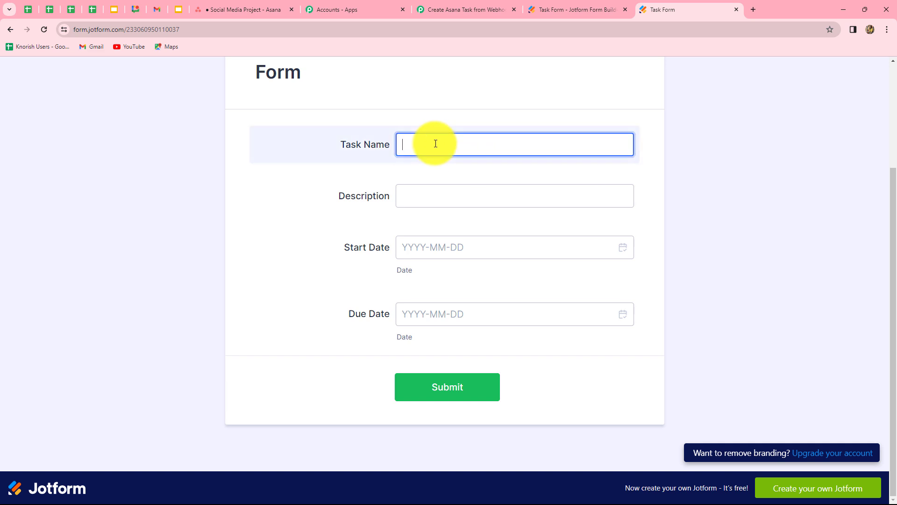
pyautogui.hotkey('ctrl', 'v')
pyautogui.click(428, 198)
pyautogui.click(428, 198)
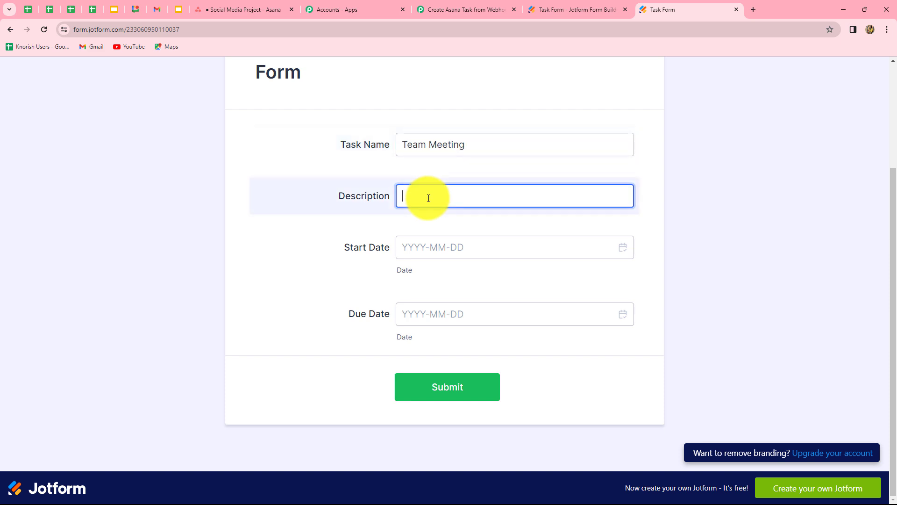
pyautogui.hotkey('ctrl', 'v')
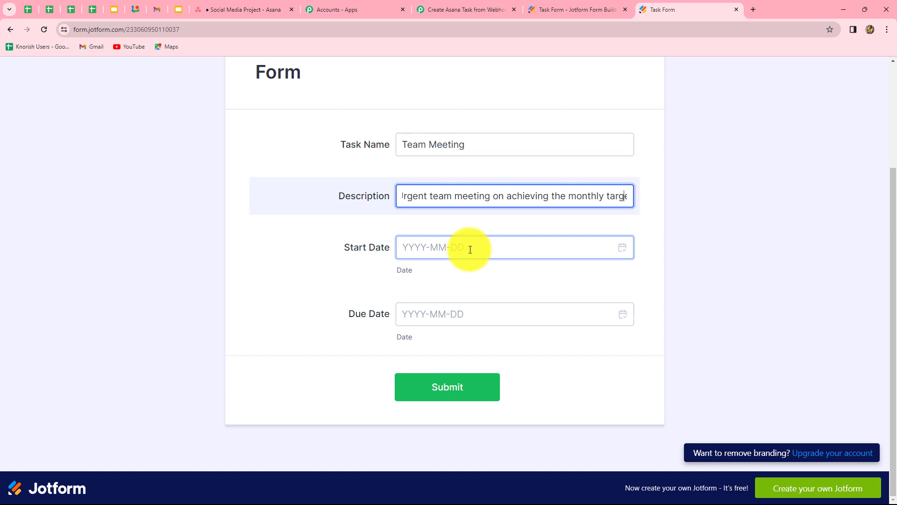
# Set the Start Date to 2024-02-17, fill in the Due Date and submit the form
pyautogui.click(598, 248)
pyautogui.write('2020')
pyautogui.write('024-02-')
pyautogui.write('1')
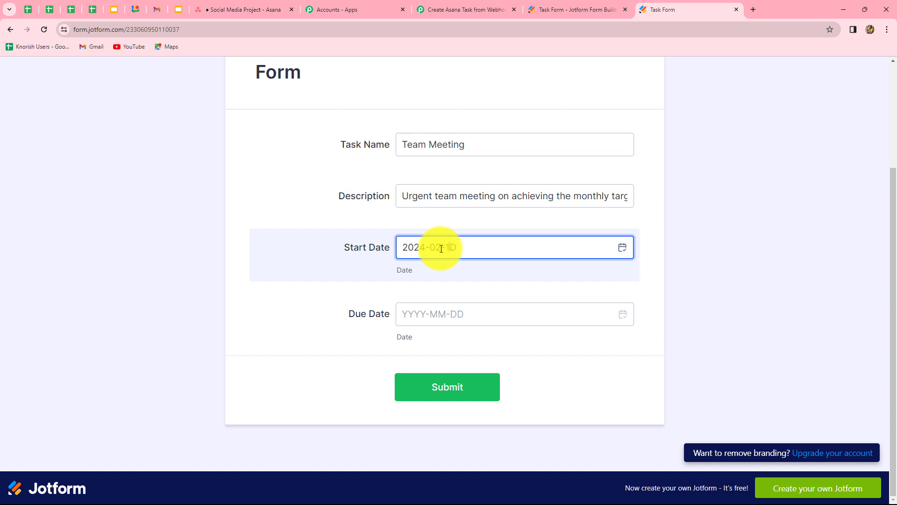
pyautogui.write('7')
pyautogui.click(387, 322)
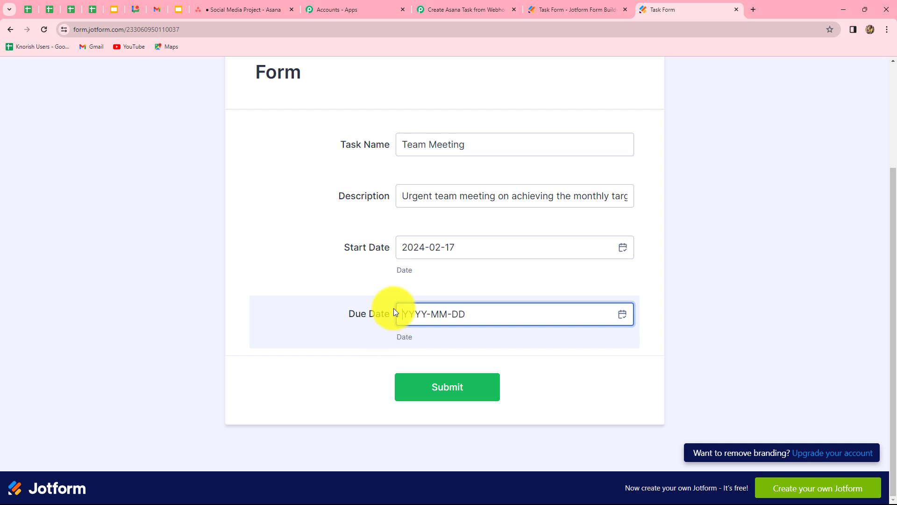
pyautogui.write('20240107')
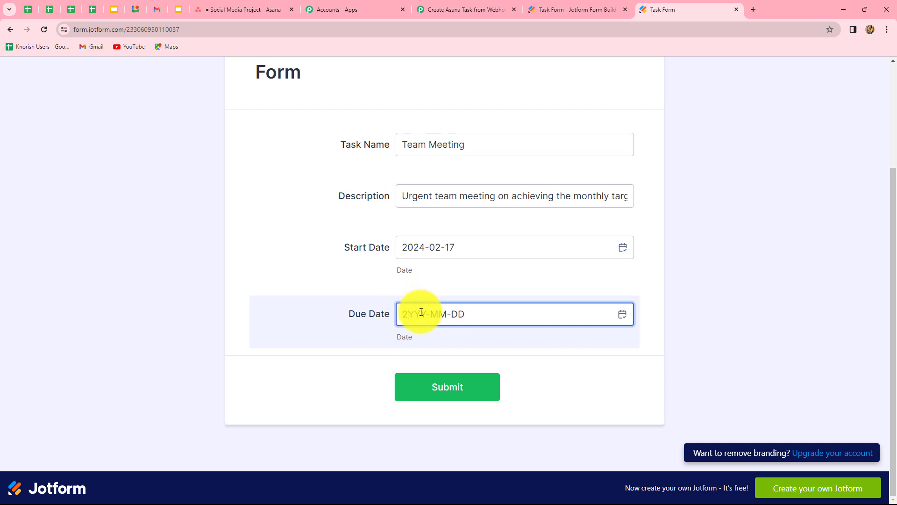
pyautogui.click(428, 397)
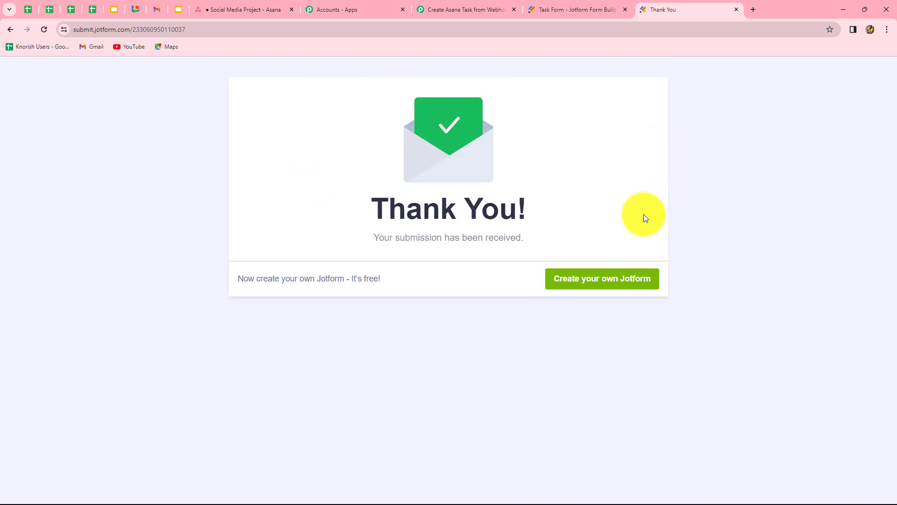
# Switch to the Pabbly Connect workflow and examine the captured webhook response, including the webhook URL and the submitted task details
pyautogui.click(466, 12)
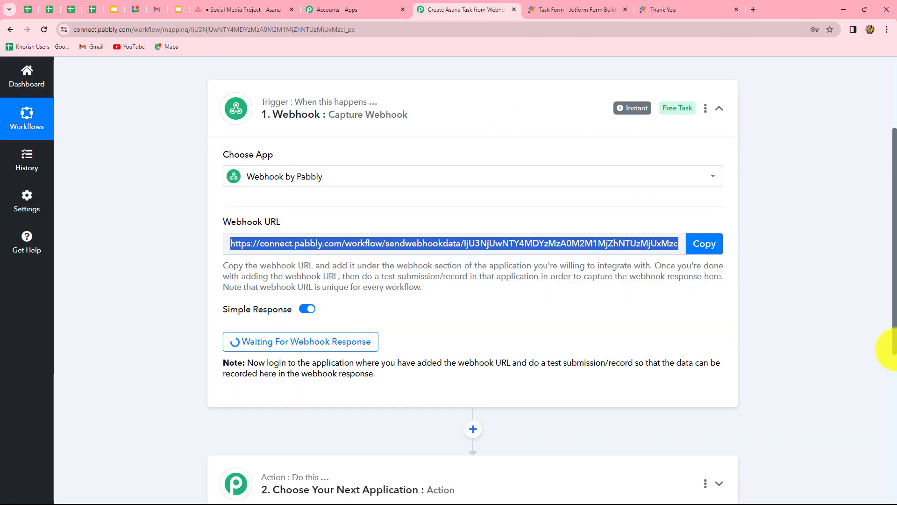
pyautogui.scroll(-5, 883, 350)
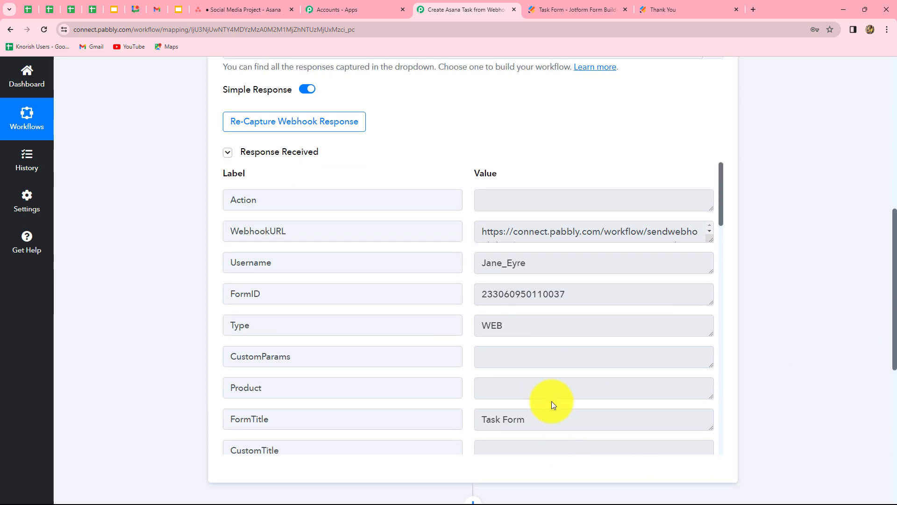
pyautogui.moveTo(707, 239); pyautogui.dragTo(704, 304)
pyautogui.hotkey('ctrl', 'a')
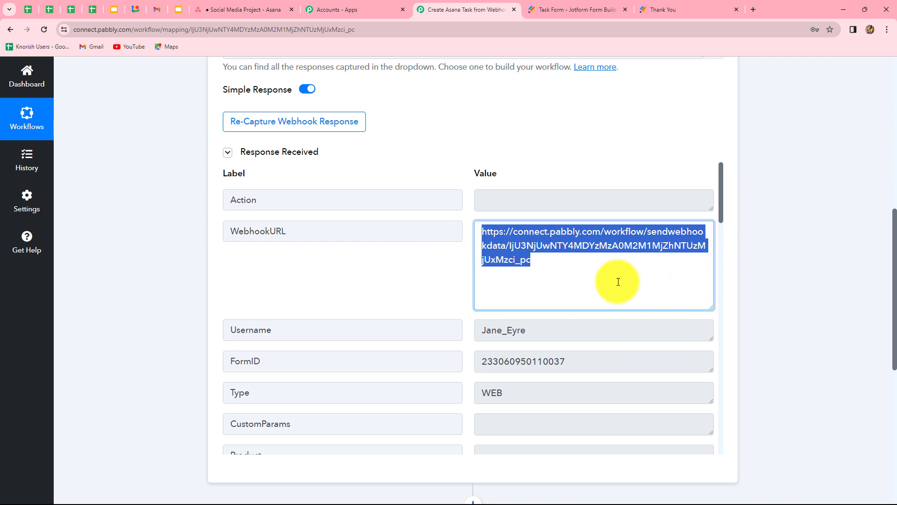
pyautogui.scroll(-3, 650, 347)
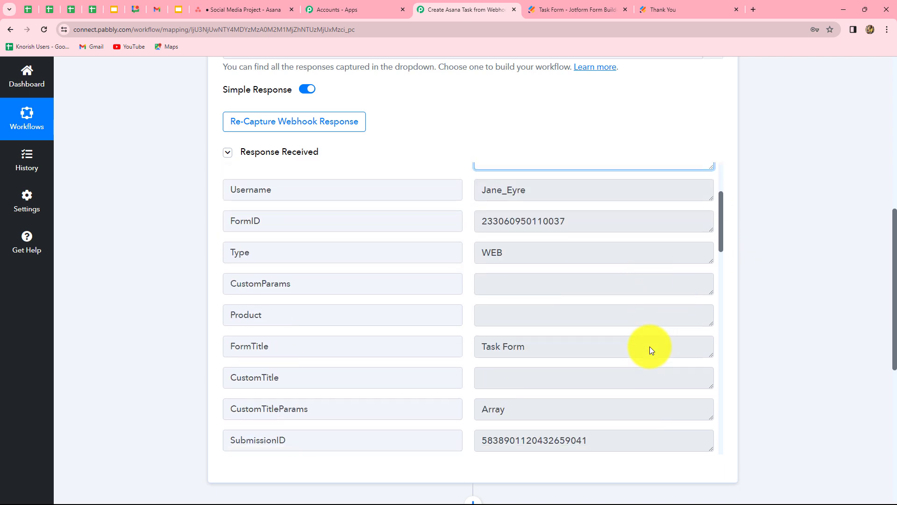
pyautogui.scroll(-3, 650, 346)
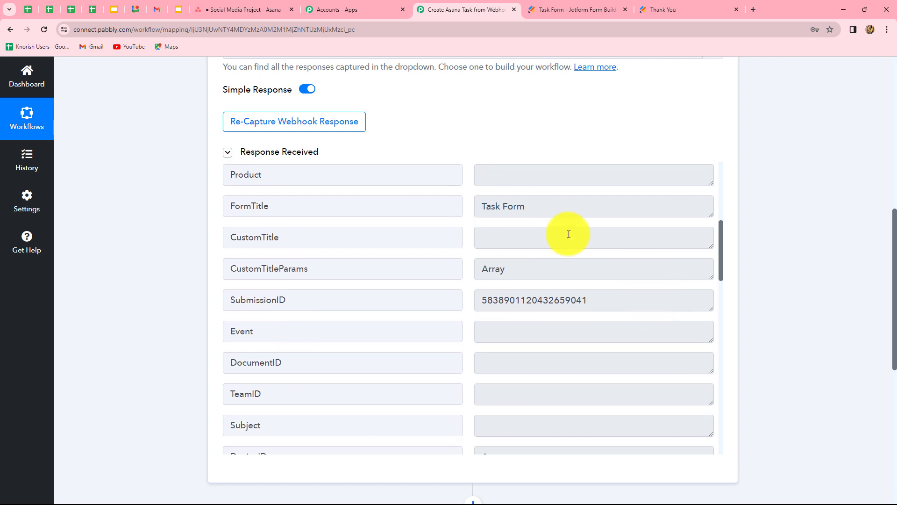
pyautogui.scroll(-10, 618, 320)
pyautogui.scroll(2, 620, 321)
pyautogui.scroll(-8, 619, 323)
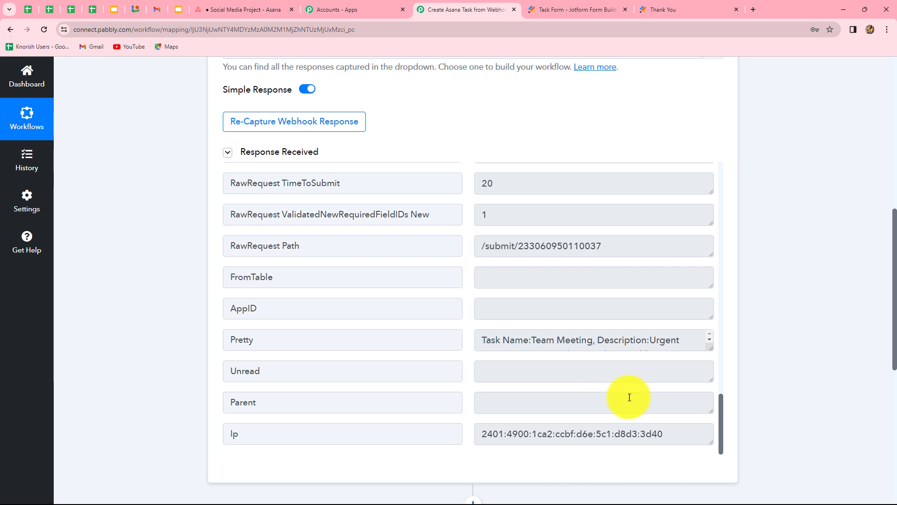
pyautogui.scroll(7, 779, 361)
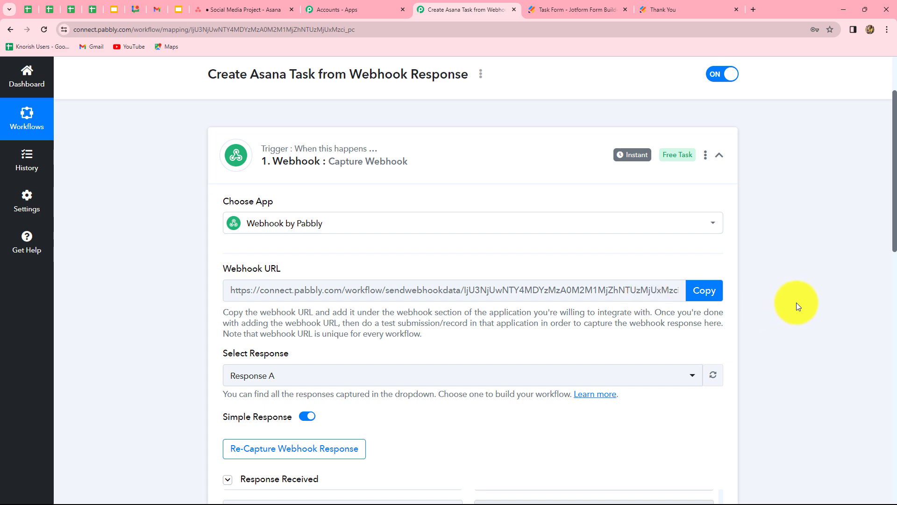
# Set Asana as the workflow's action application with Create a Task as the action event
pyautogui.scroll(-5, 797, 302)
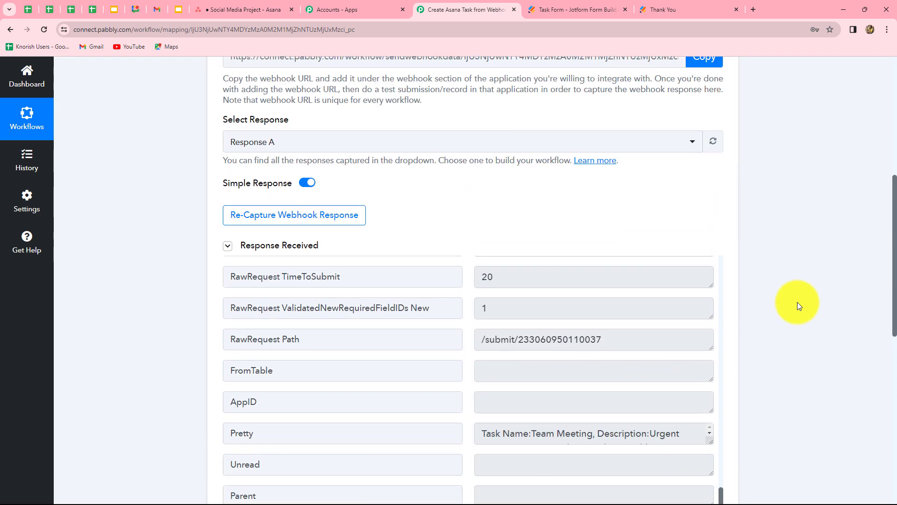
pyautogui.scroll(-8, 797, 301)
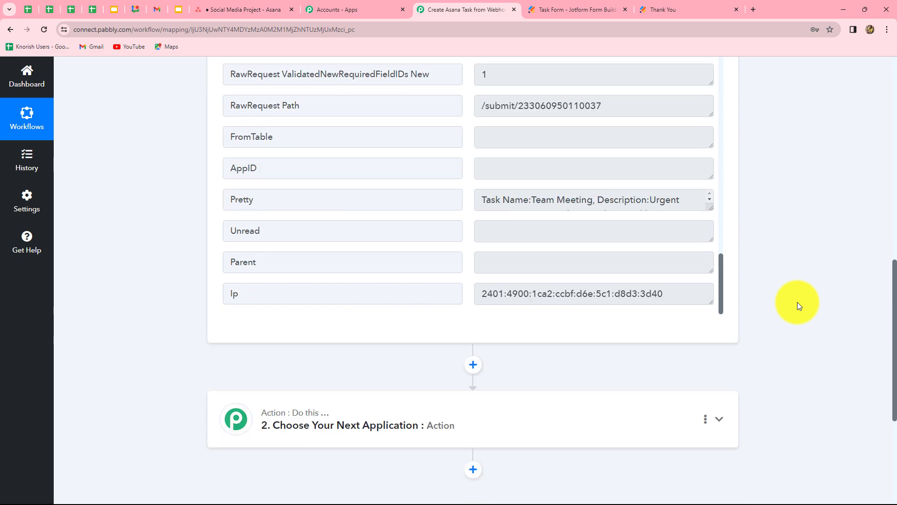
pyautogui.click(477, 287)
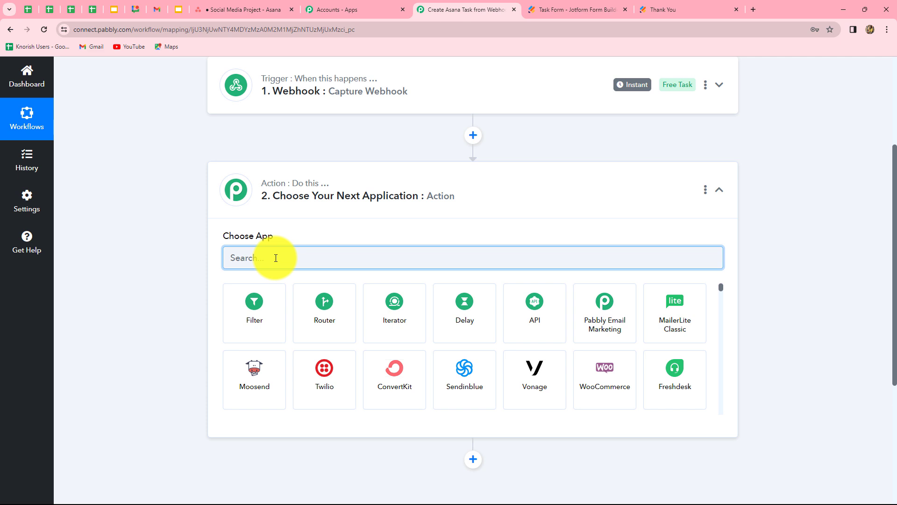
pyautogui.write('Asa')
pyautogui.click(270, 309)
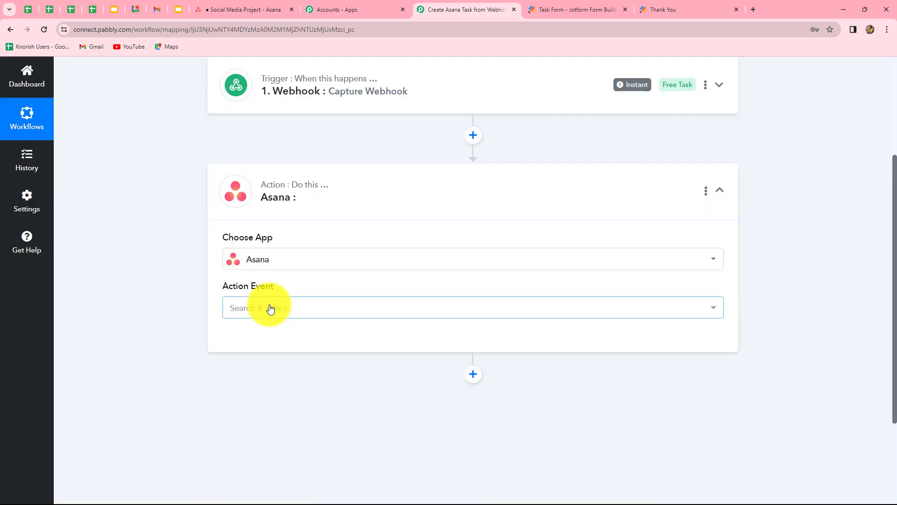
pyautogui.click(270, 308)
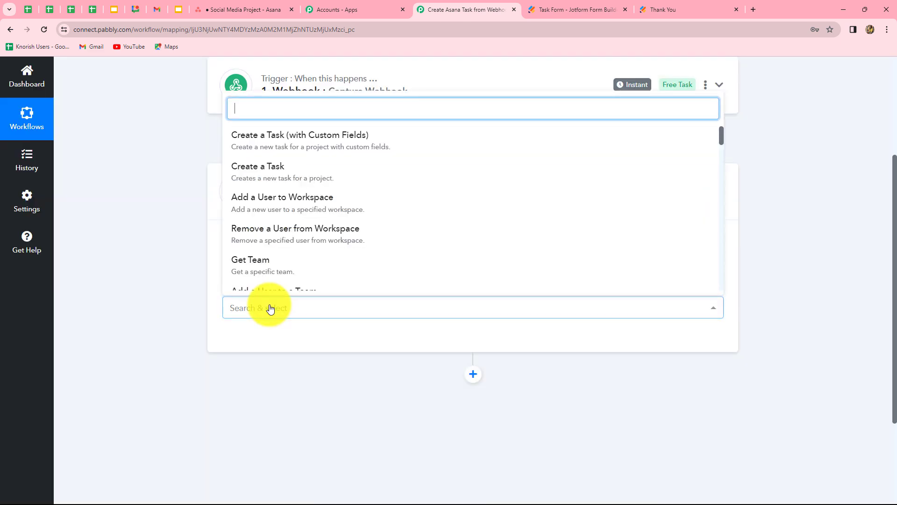
pyautogui.click(259, 168)
# Connect the Asana action using the existing connection Asana #4 and save it
pyautogui.click(256, 339)
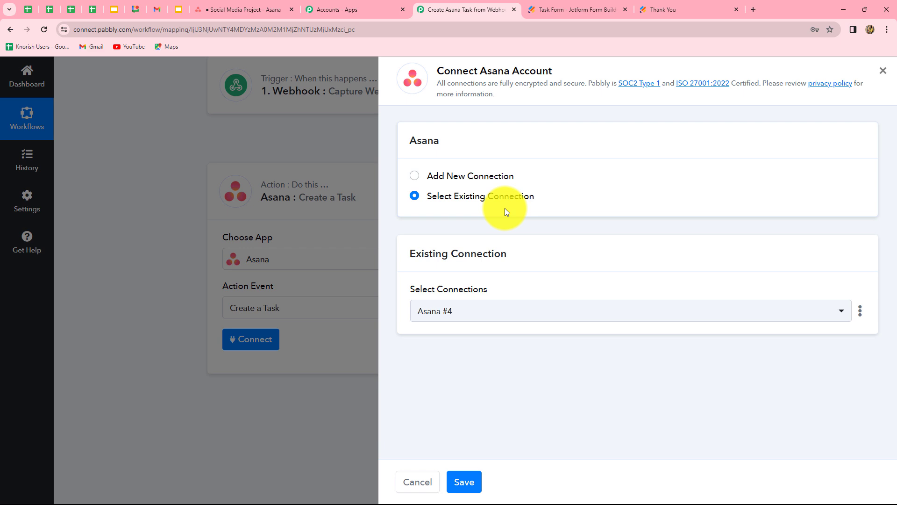
pyautogui.click(414, 176)
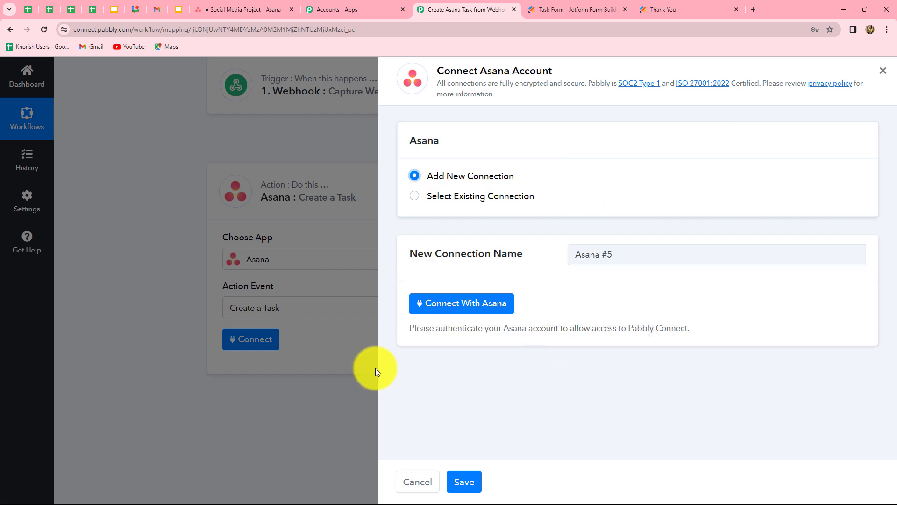
pyautogui.click(414, 196)
pyautogui.click(461, 482)
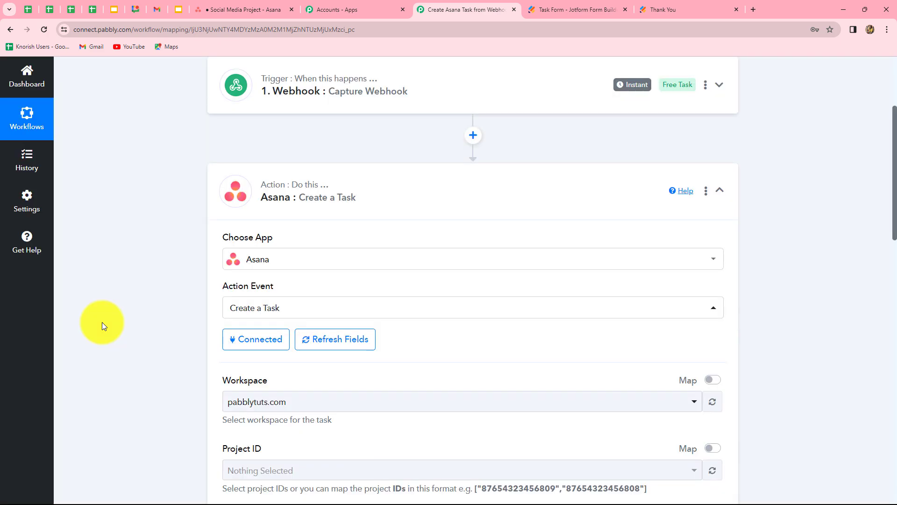
# Check the project board in Asana and select pabblytuts.com as the action's workspace in Pabbly Connect
pyautogui.scroll(-5, 102, 322)
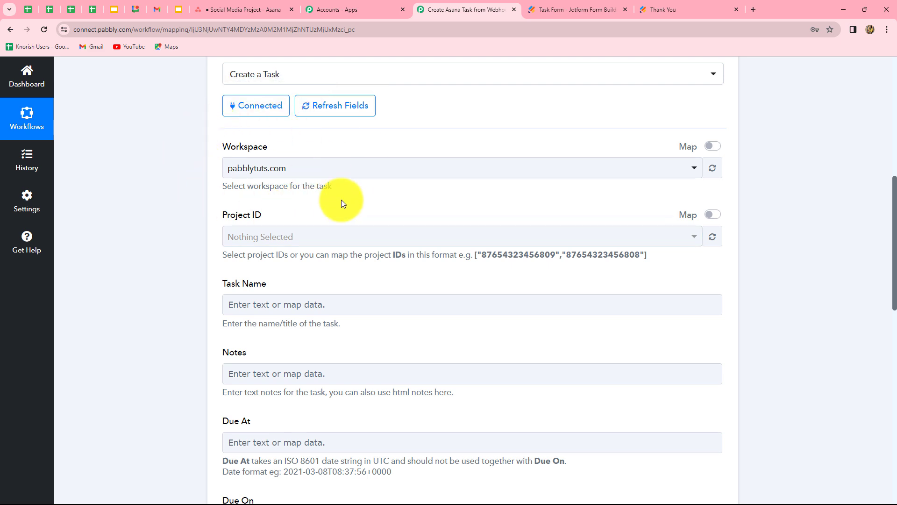
pyautogui.click(229, 11)
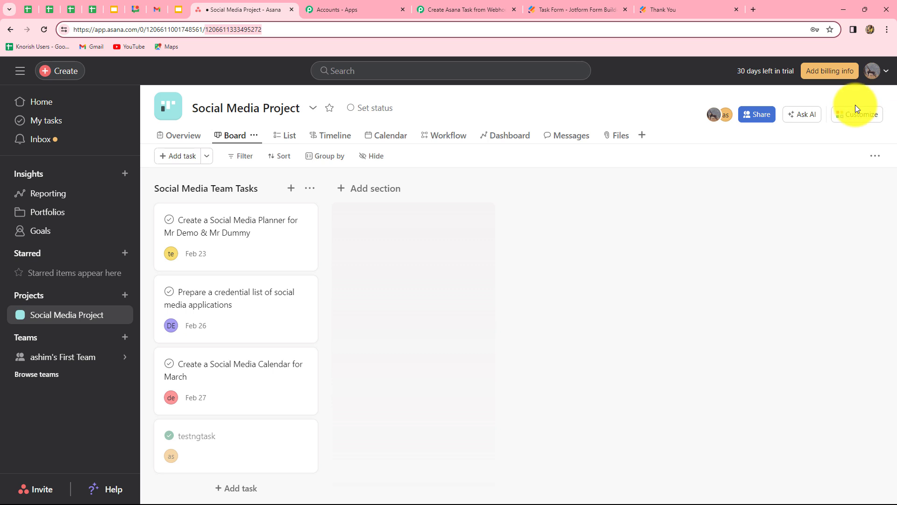
pyautogui.click(465, 9)
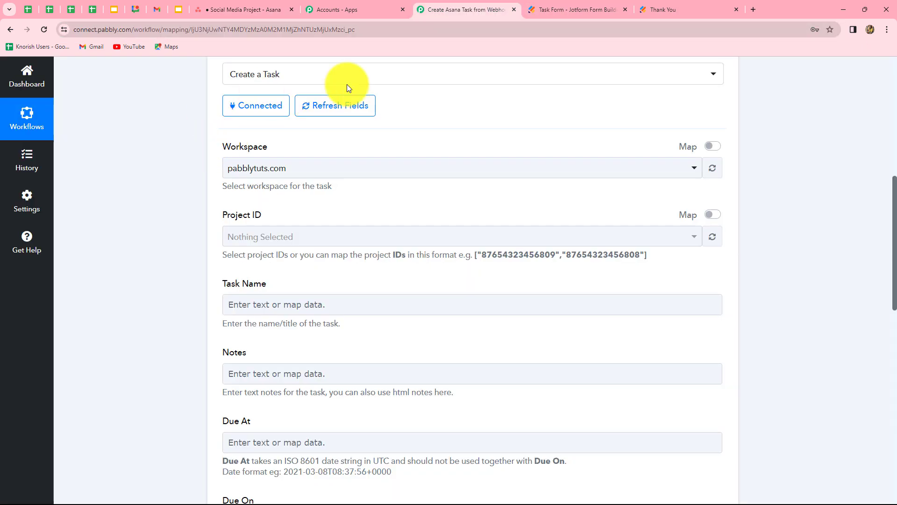
pyautogui.click(298, 174)
pyautogui.click(268, 222)
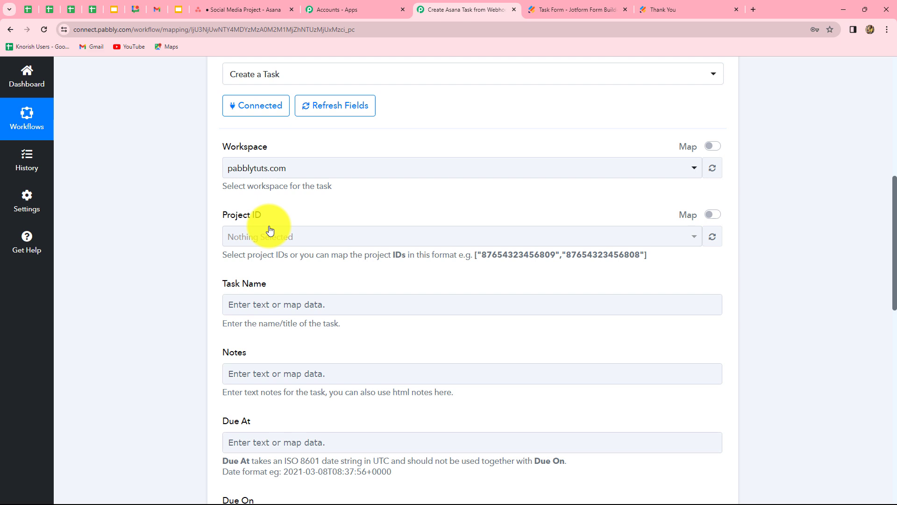
# Select Social Media Project as the action's project, checking the project's name in Asana
pyautogui.click(311, 240)
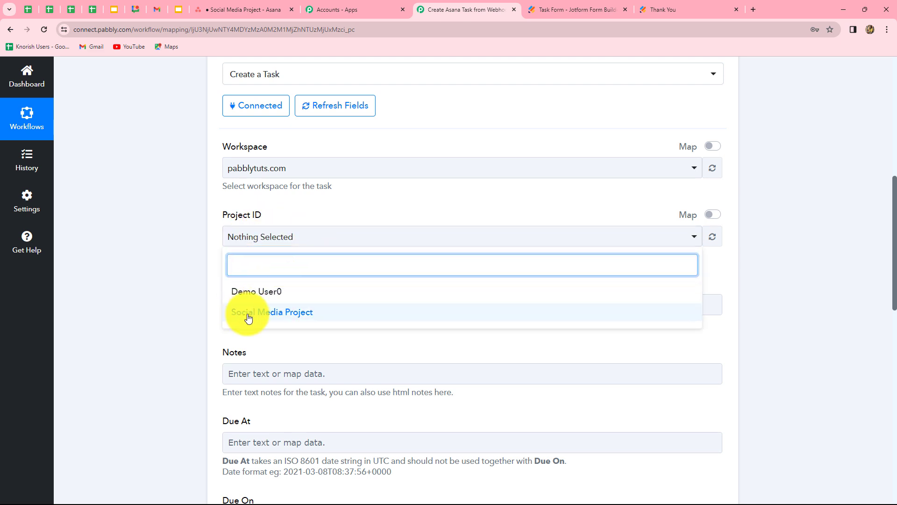
pyautogui.click(257, 9)
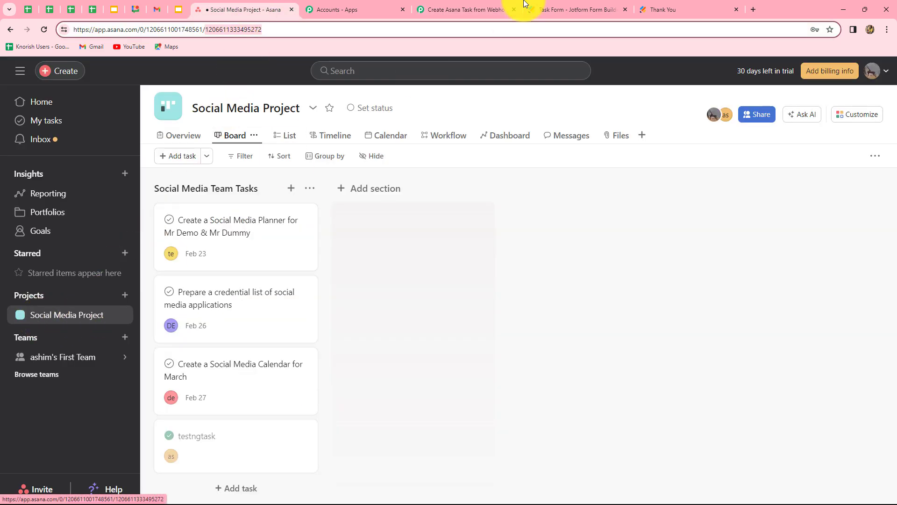
pyautogui.click(467, 10)
pyautogui.click(269, 312)
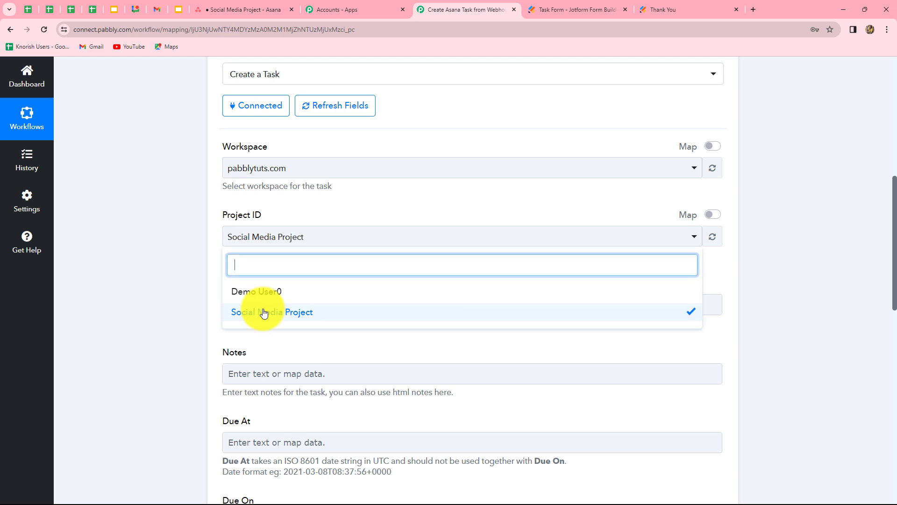
pyautogui.click(153, 311)
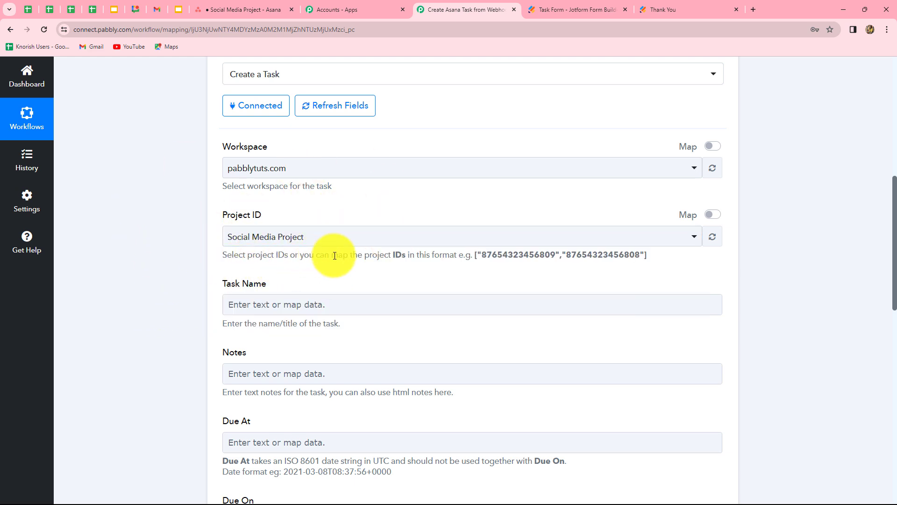
# Map the Asana action's Task Name to RawRequest Q6 TaskName from the Capture Webhook data
pyautogui.scroll(-1, 299, 229)
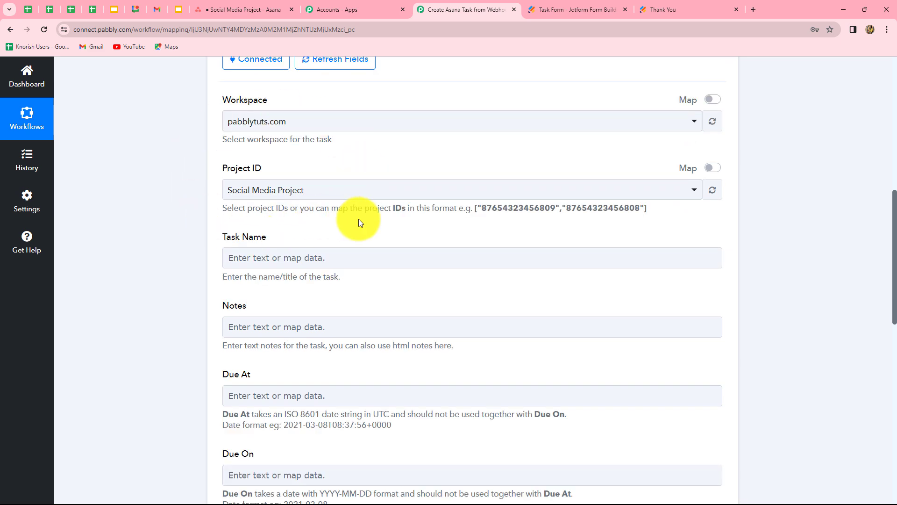
pyautogui.scroll(-2, 301, 270)
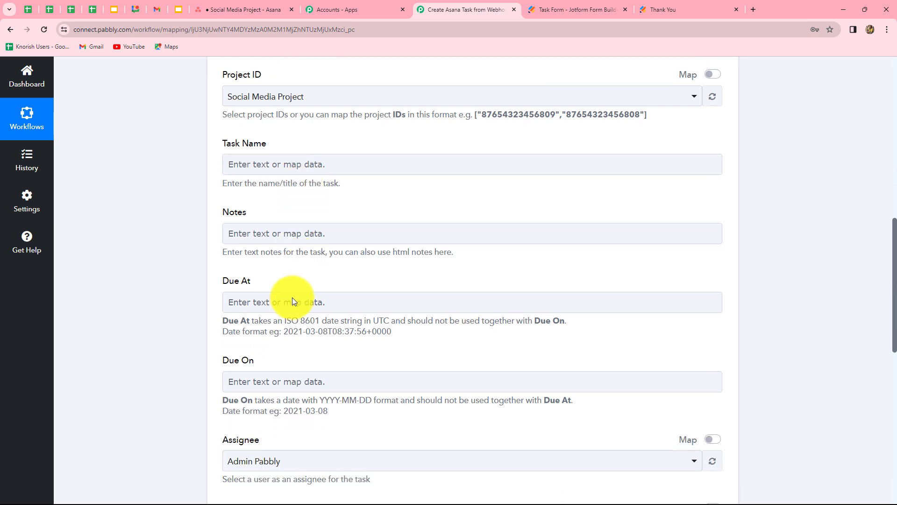
pyautogui.click(331, 162)
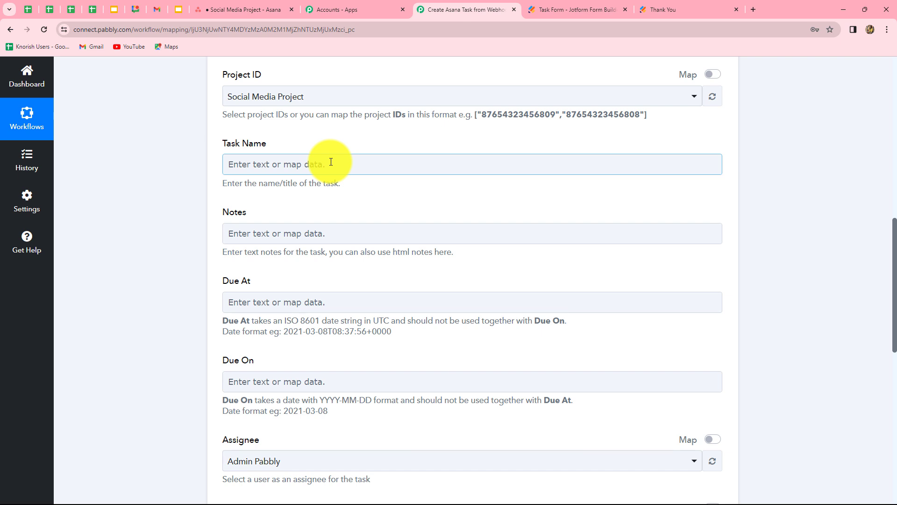
pyautogui.click(331, 162)
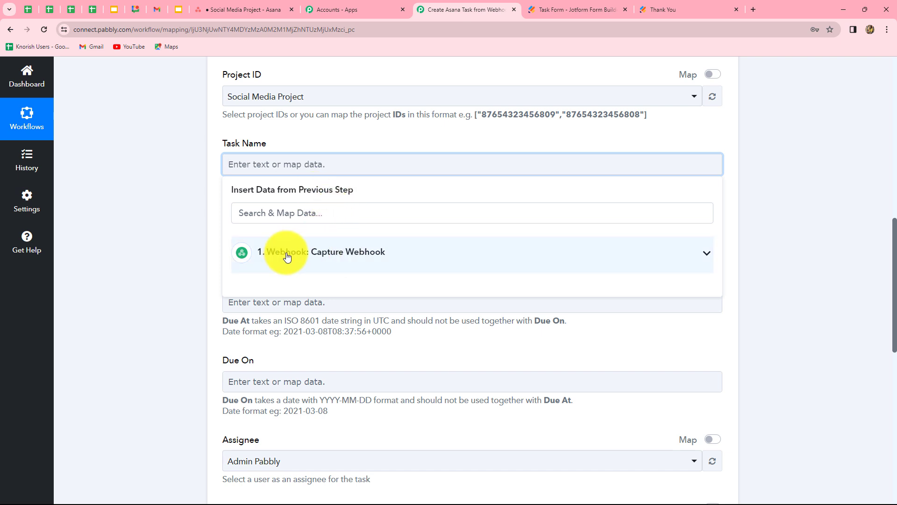
pyautogui.click(351, 252)
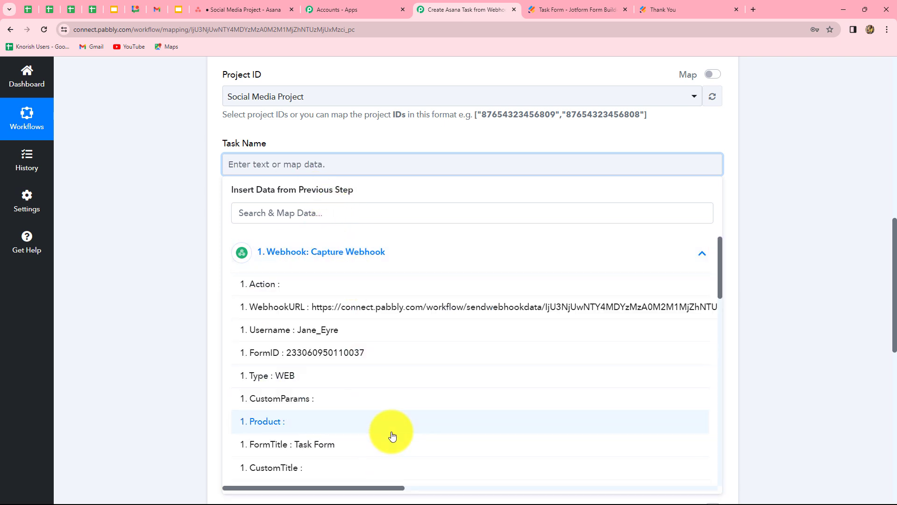
pyautogui.scroll(-3, 391, 435)
pyautogui.scroll(-4, 388, 390)
pyautogui.scroll(-2, 370, 341)
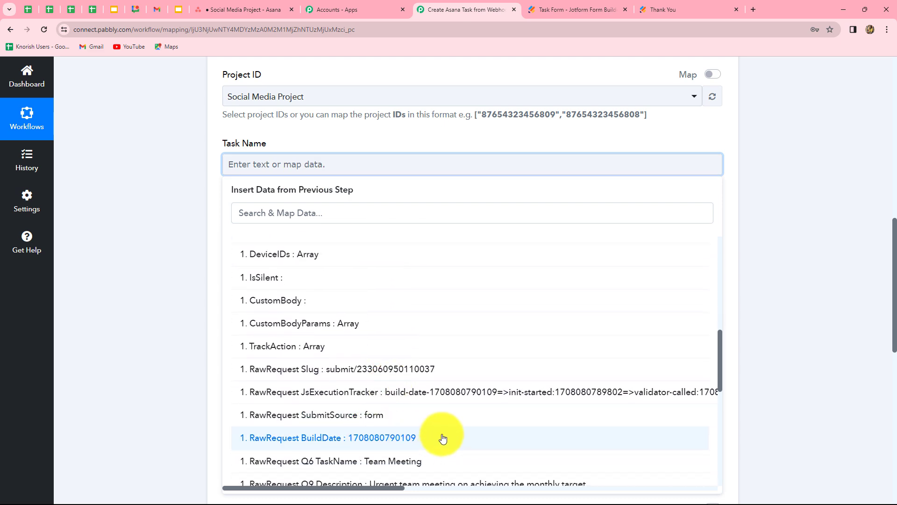
pyautogui.scroll(-4, 400, 360)
pyautogui.click(400, 359)
pyautogui.click(828, 312)
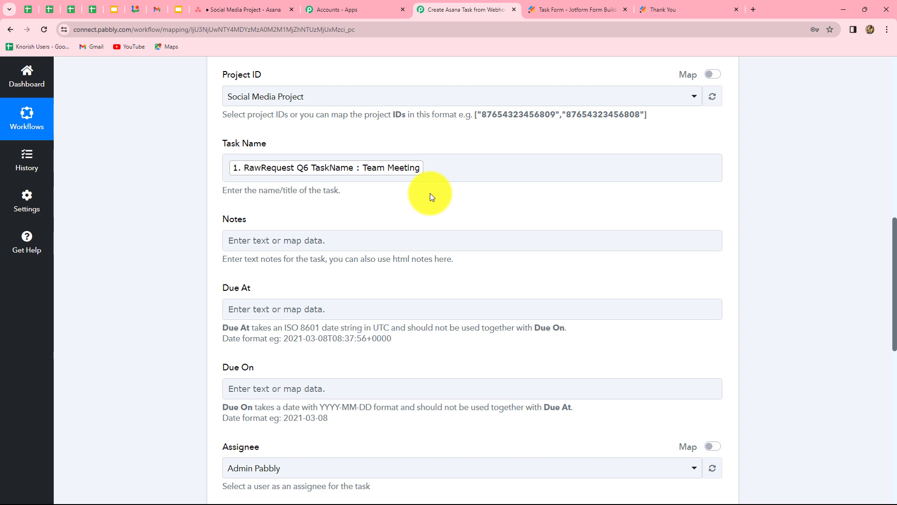
# Map the task's Notes to RawRequest Q9 Description from the Capture Webhook data
pyautogui.scroll(-2, 429, 192)
pyautogui.click(401, 146)
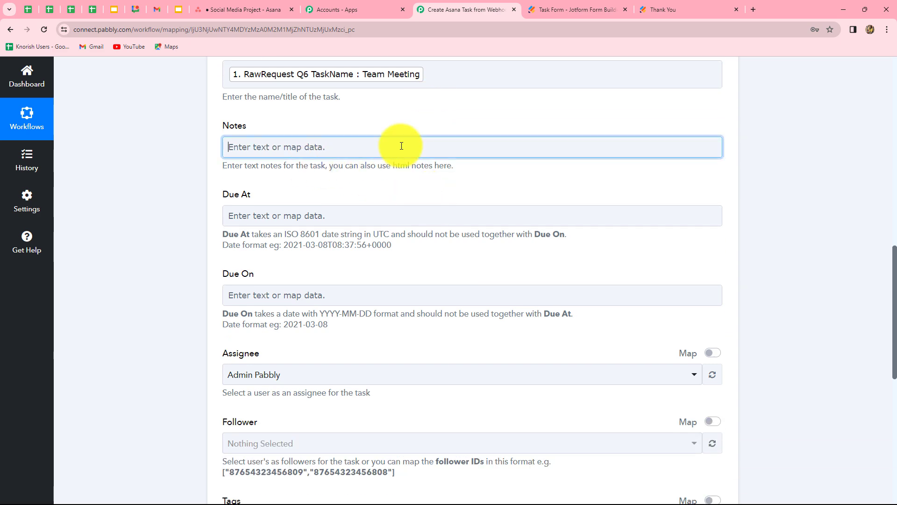
pyautogui.click(385, 249)
pyautogui.scroll(-10, 411, 351)
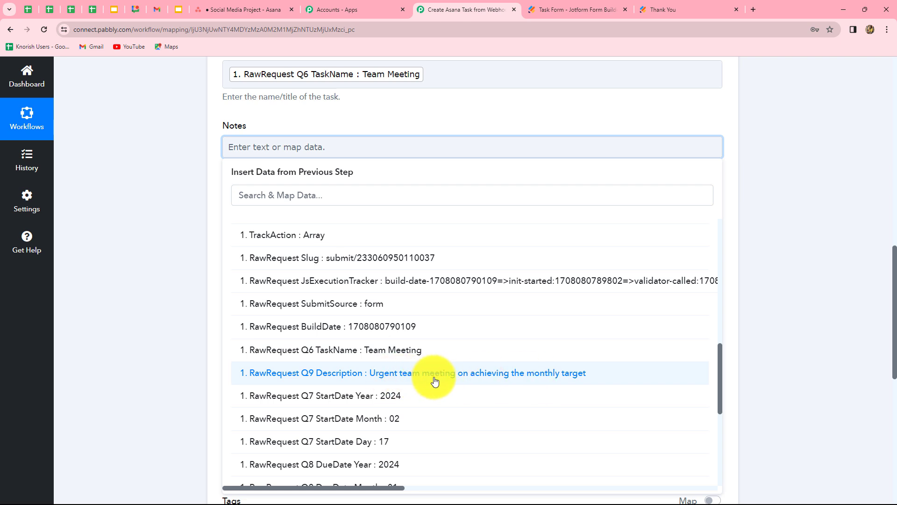
pyautogui.click(533, 377)
pyautogui.click(748, 340)
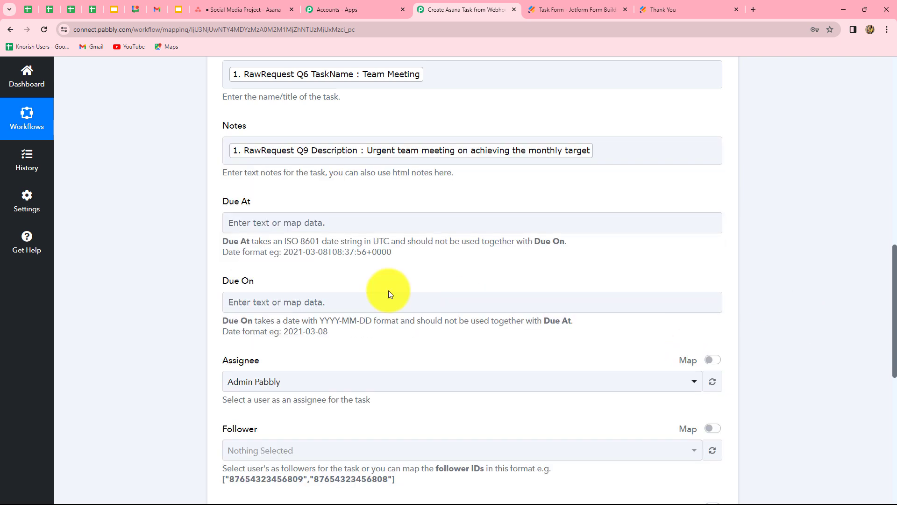
# Map Due On to the webhook's RawRequest Q7 StartDate Year, Month and Day values, in that order and separated by hyphens
pyautogui.scroll(-2, 315, 286)
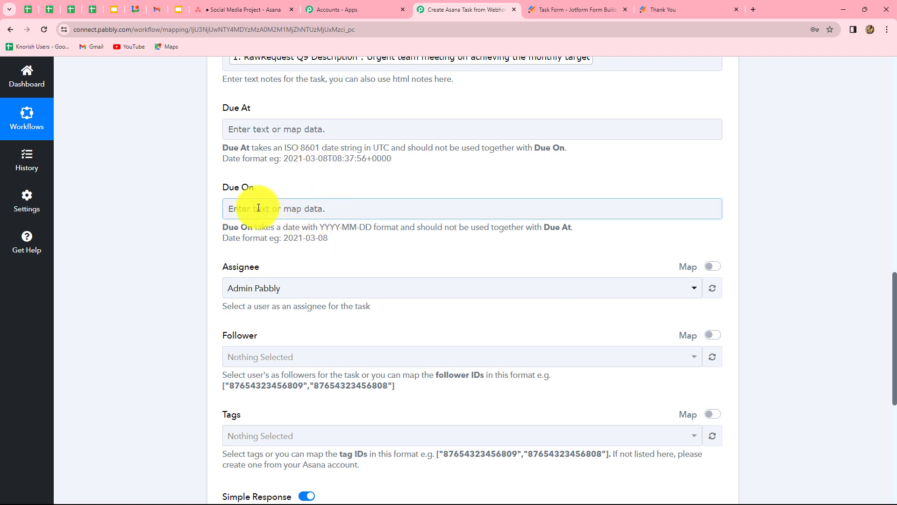
pyautogui.moveTo(322, 226); pyautogui.dragTo(369, 227)
pyautogui.click(340, 205)
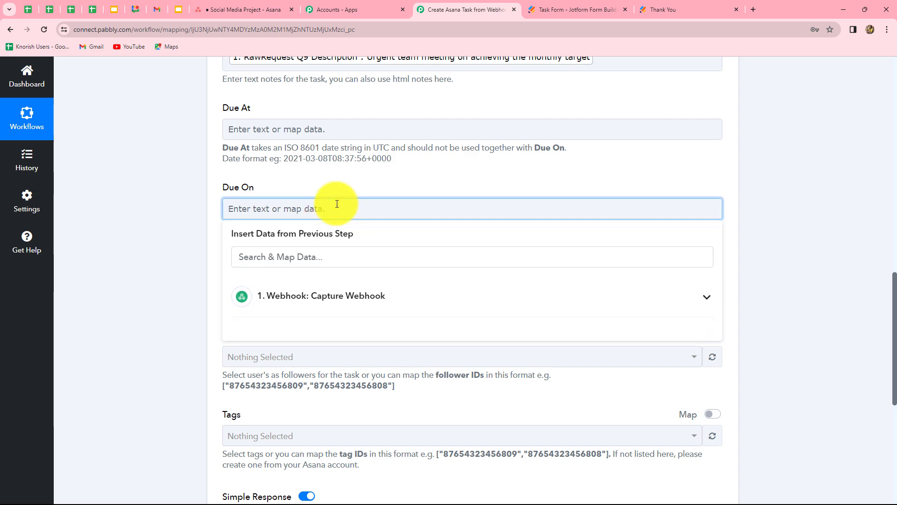
pyautogui.click(325, 295)
pyautogui.scroll(-10, 421, 385)
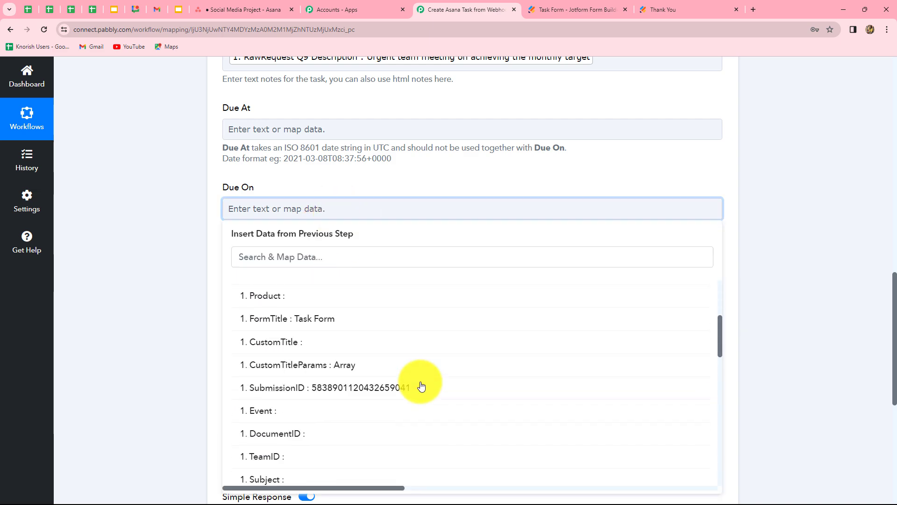
pyautogui.scroll(-4, 421, 385)
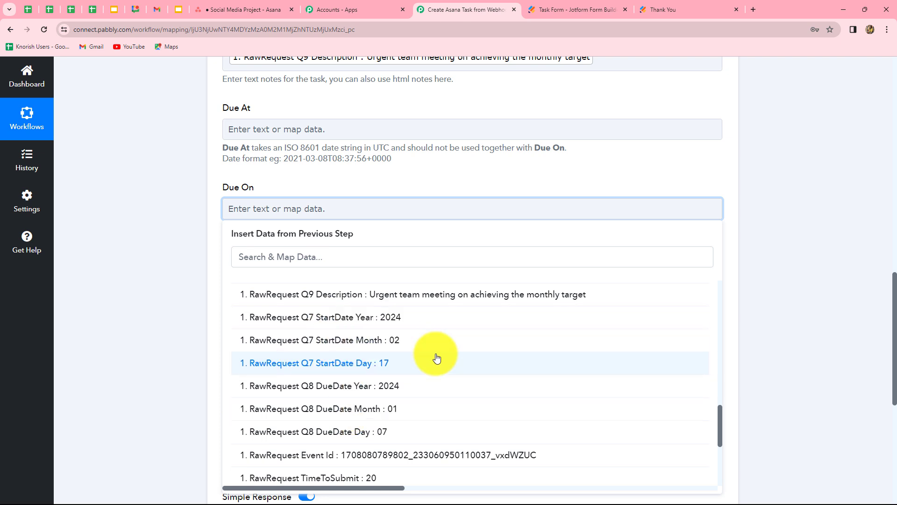
pyautogui.click(389, 321)
pyautogui.write('-')
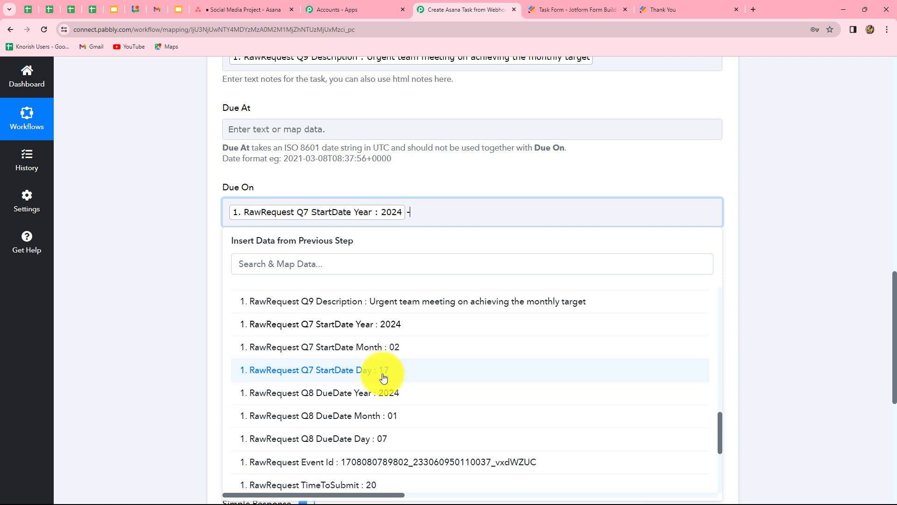
pyautogui.click(395, 347)
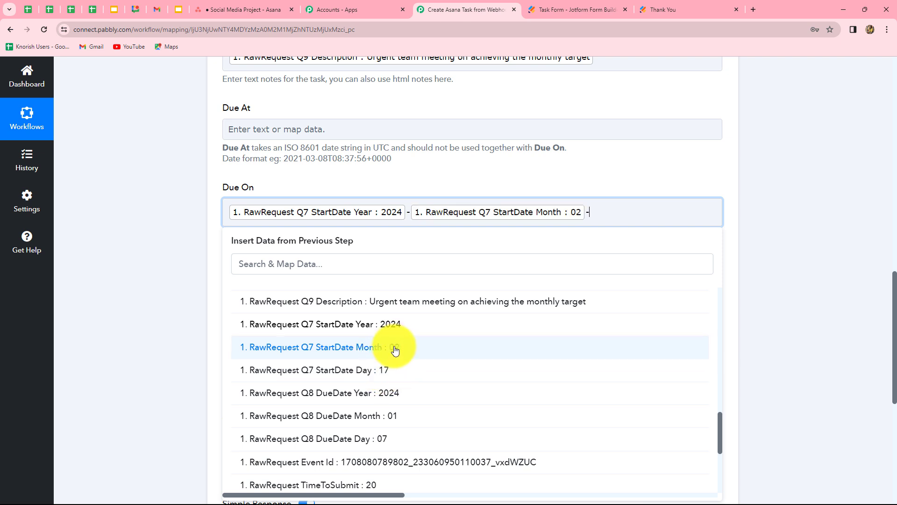
pyautogui.click(385, 370)
pyautogui.click(865, 300)
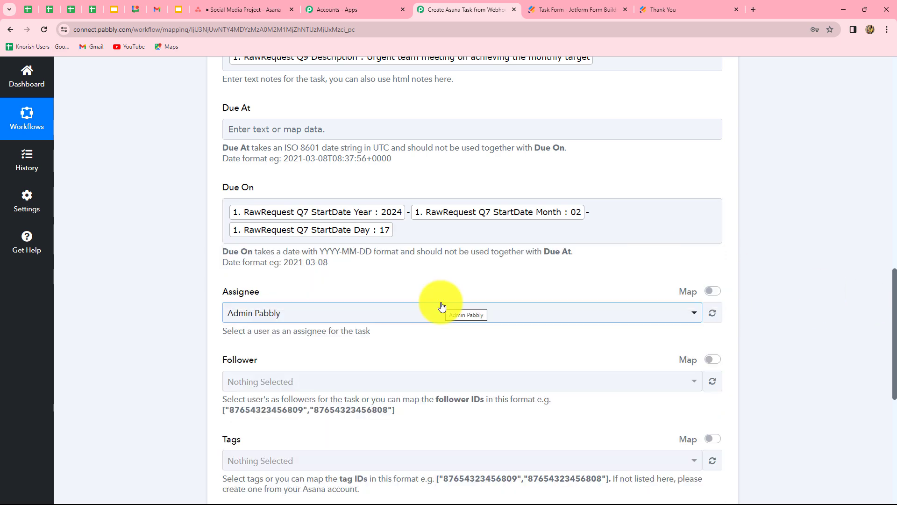
# Select Admin Pabbly as the task's assignee
pyautogui.scroll(-2, 441, 305)
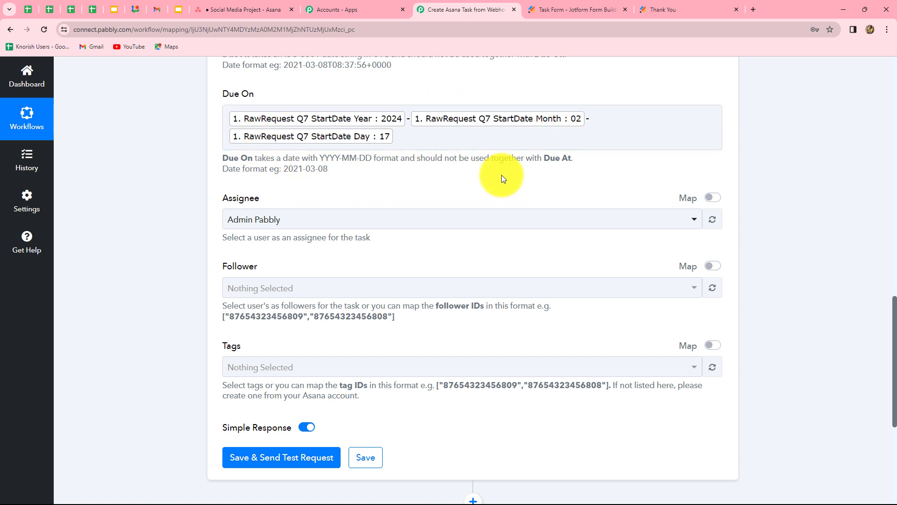
pyautogui.scroll(-2, 346, 229)
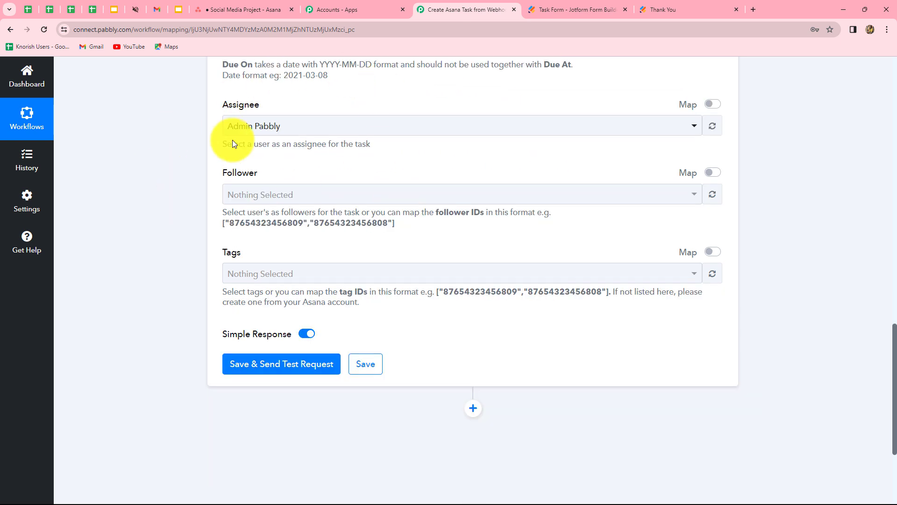
pyautogui.click(281, 127)
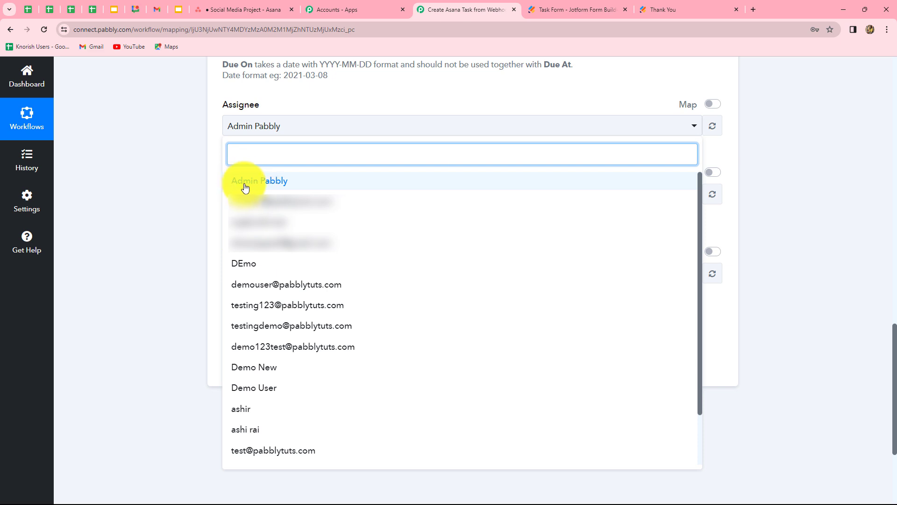
pyautogui.click(236, 188)
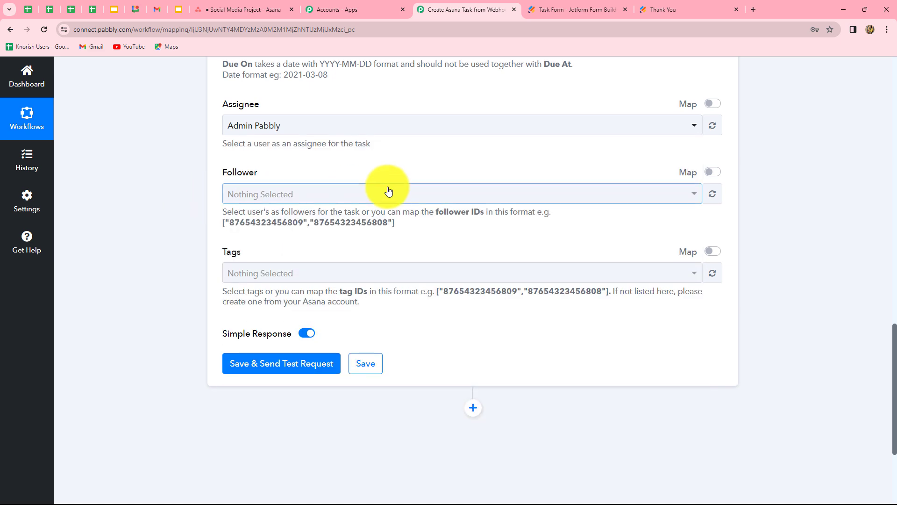
# Save the Asana action with a test request and open the resulting Team Meeting task on the Asana board
pyautogui.scroll(-2, 391, 184)
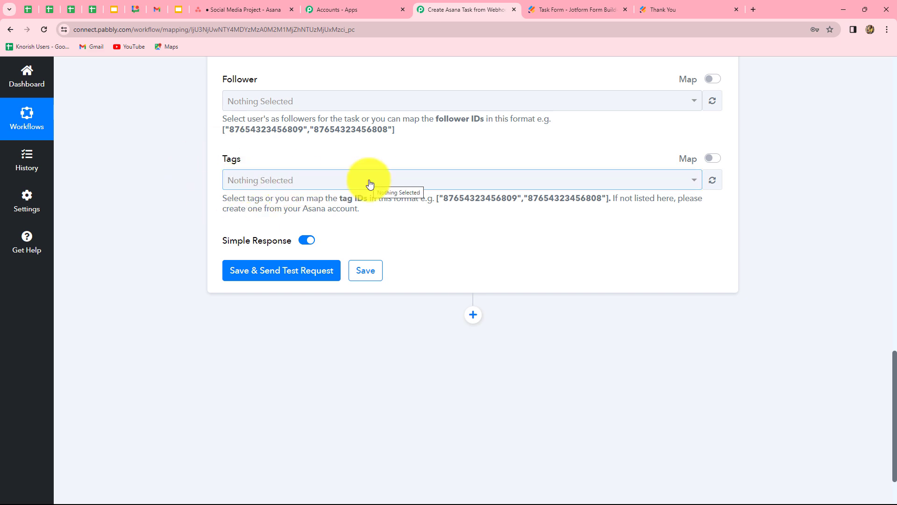
pyautogui.click(274, 277)
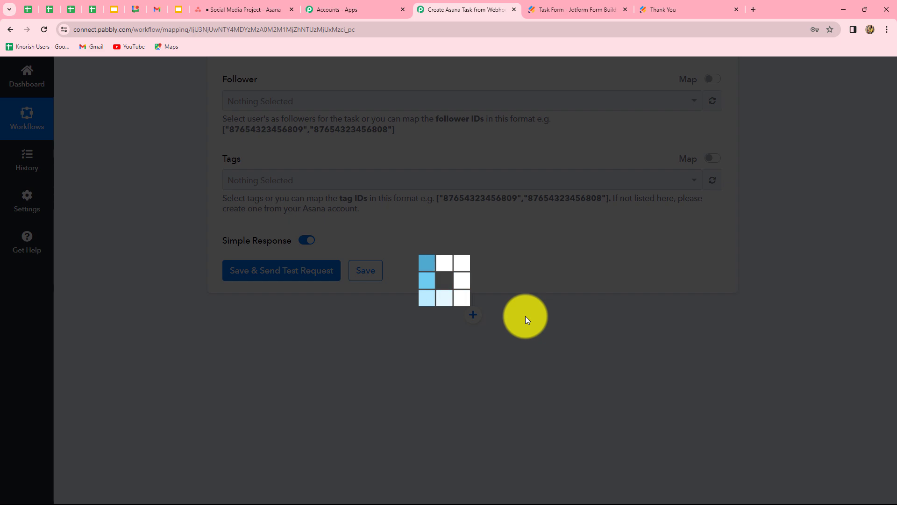
pyautogui.scroll(-5, 782, 282)
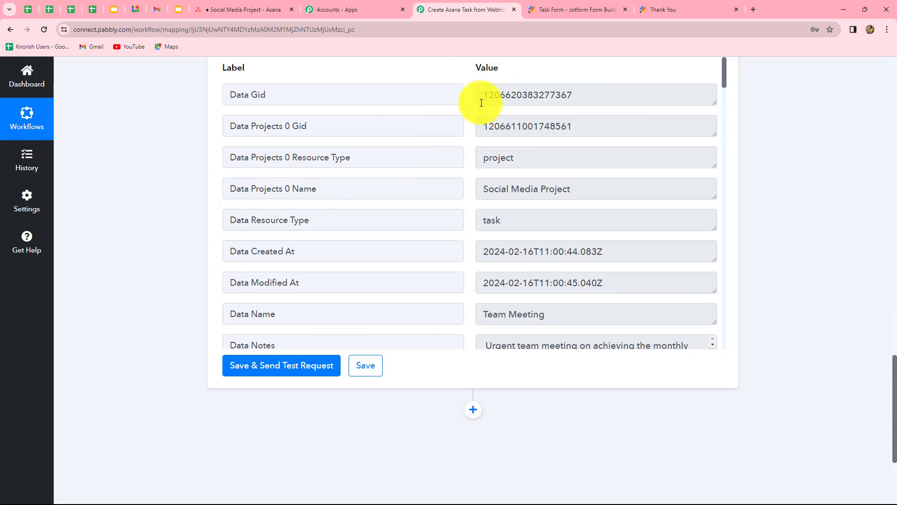
pyautogui.moveTo(487, 95); pyautogui.dragTo(595, 111)
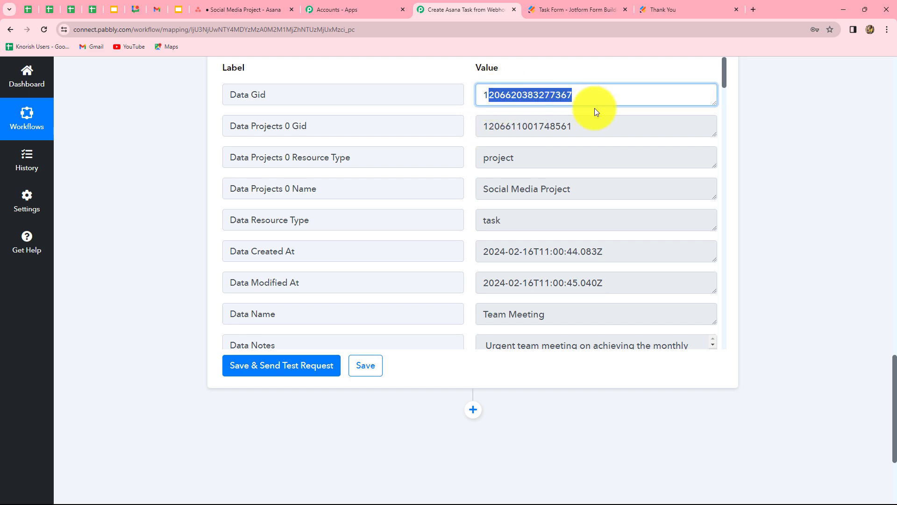
pyautogui.click(246, 6)
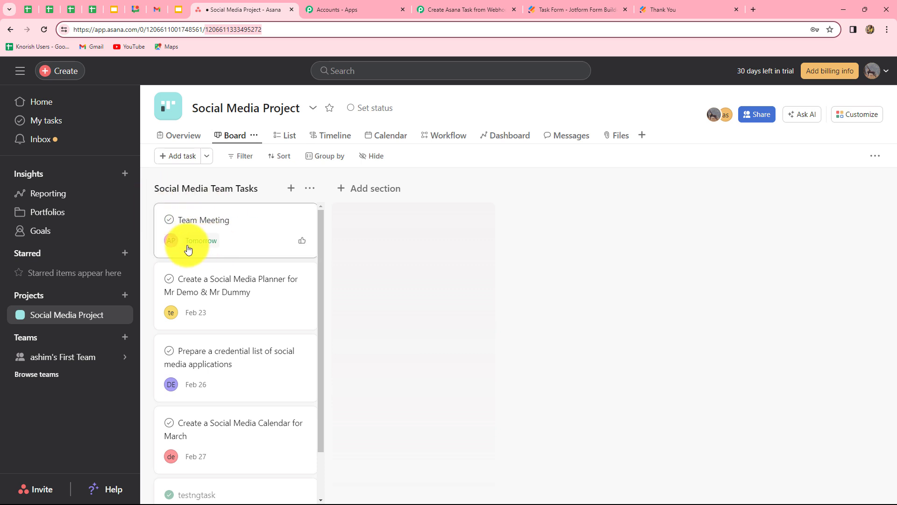
pyautogui.click(214, 229)
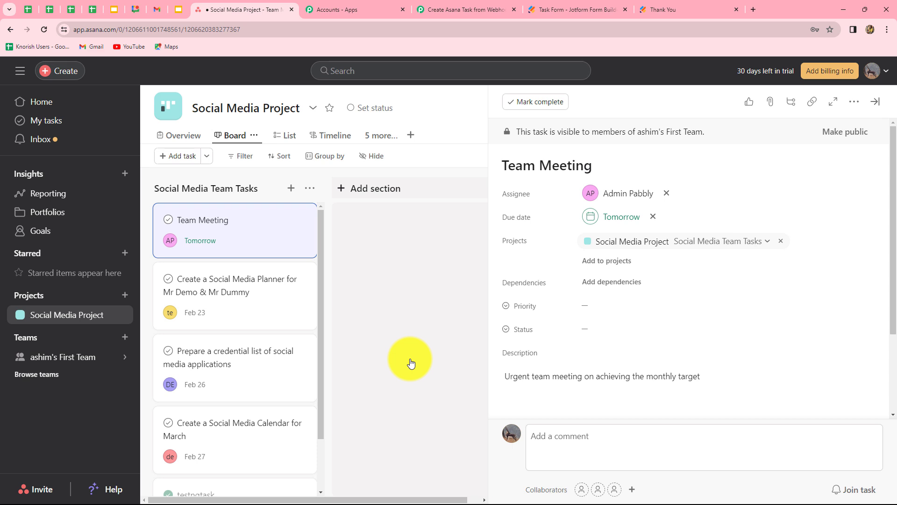
# Copy the Task Form's share link in Jotform and open the form in a new browser tab
pyautogui.click(582, 8)
pyautogui.click(467, 267)
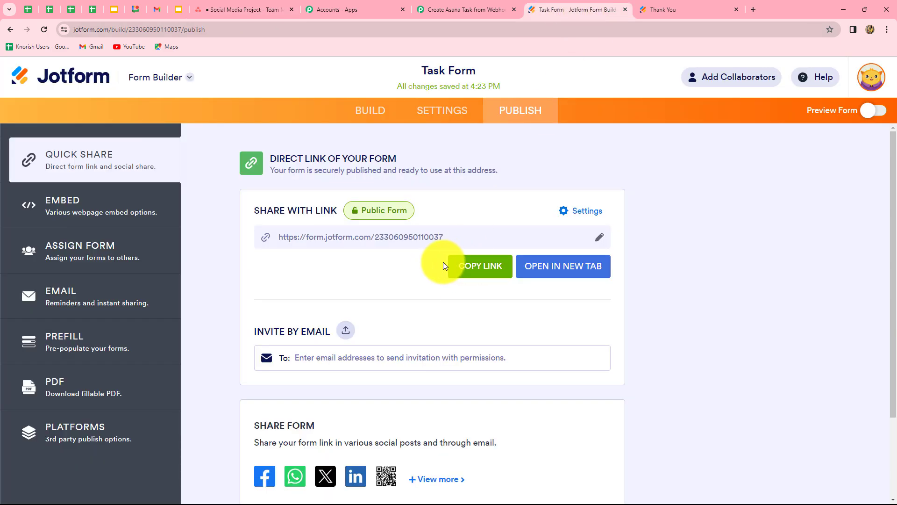
pyautogui.hotkey('ctrl', 't')
pyautogui.click(397, 243)
pyautogui.hotkey('ctrl', 'v')
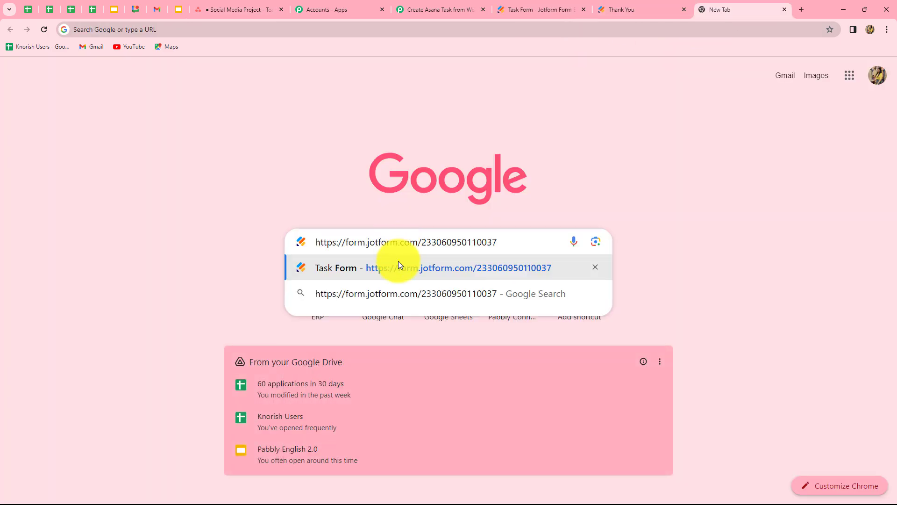
pyautogui.click(398, 265)
pyautogui.scroll(-3, 407, 274)
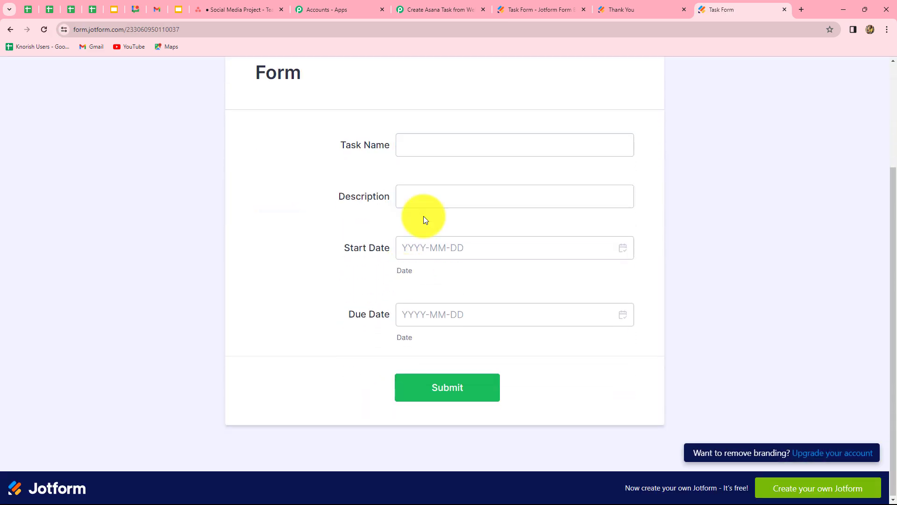
# Submit a task named Image & Caption Generation, described "generate images as well as captions for the social media post", with start and due dates 2024-02-18
pyautogui.click(440, 145)
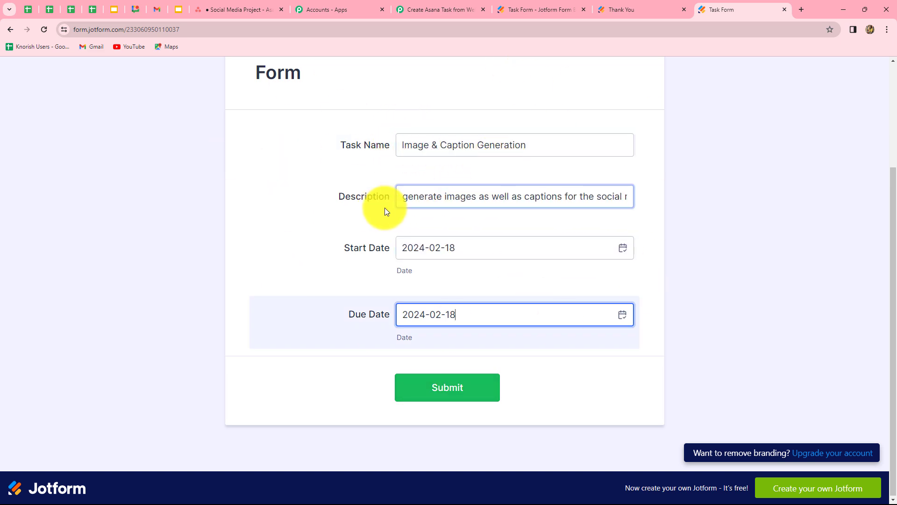
pyautogui.click(435, 394)
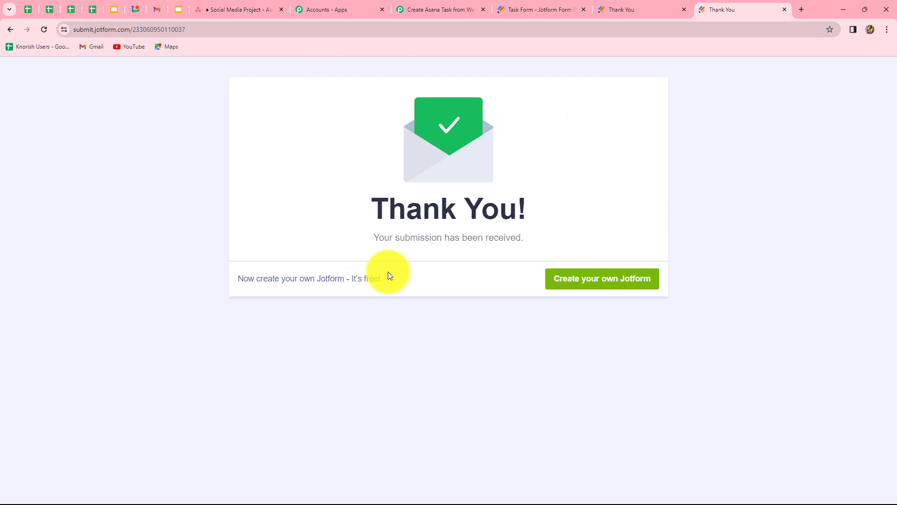
# Open the Image & Caption Generation task on the Asana board and check its assignee, due date and description
pyautogui.click(200, 6)
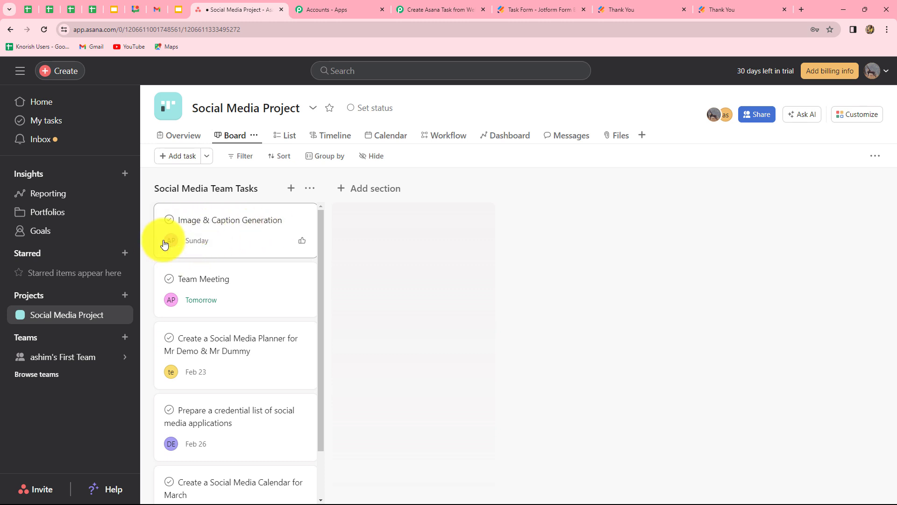
pyautogui.click(278, 234)
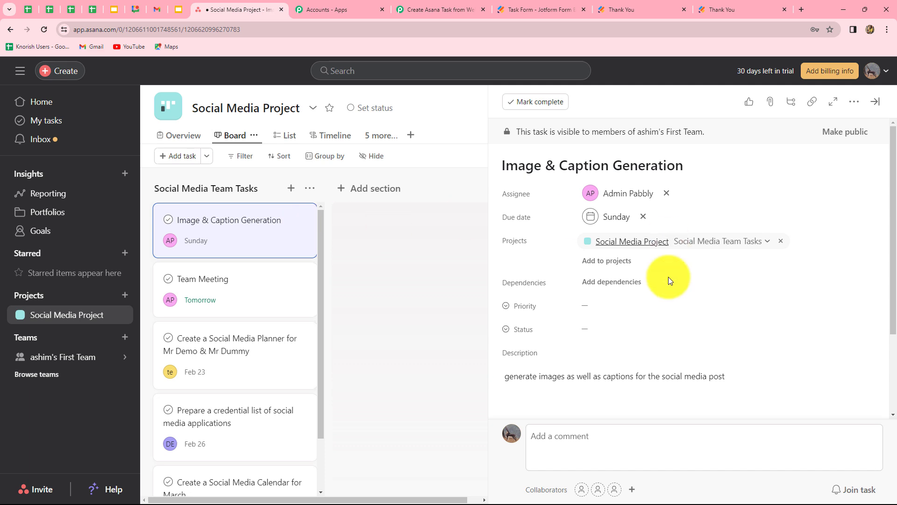
pyautogui.click(519, 392)
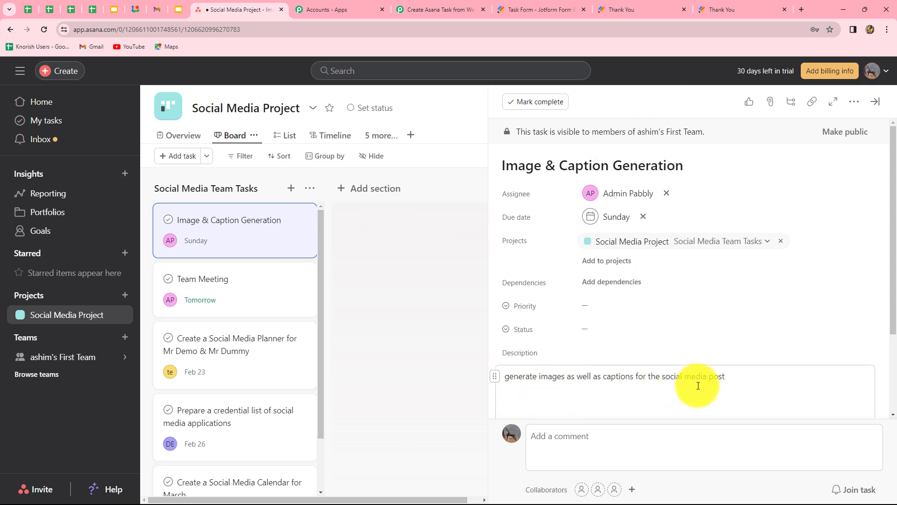
# Return to the workflow in Pabbly Connect and collapse the Asana Create a Task action
pyautogui.click(425, 5)
pyautogui.scroll(10, 861, 203)
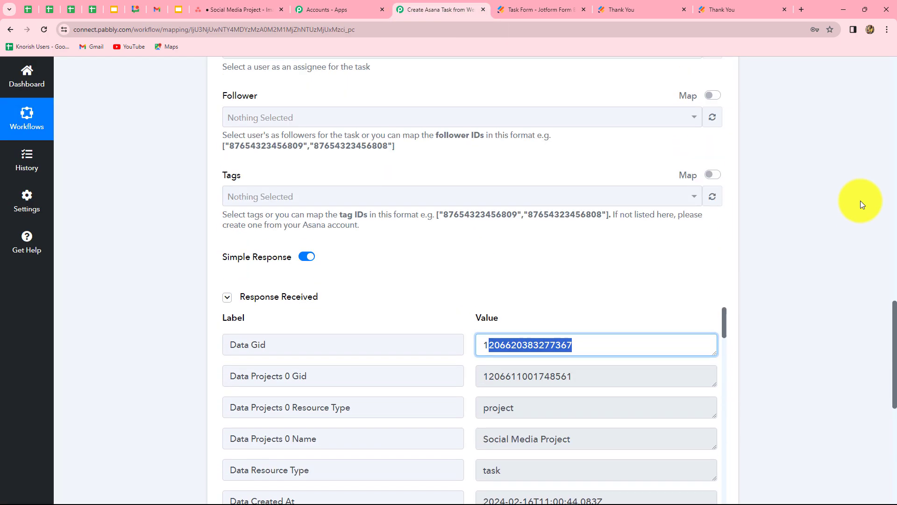
pyautogui.scroll(5, 862, 204)
pyautogui.scroll(3, 862, 204)
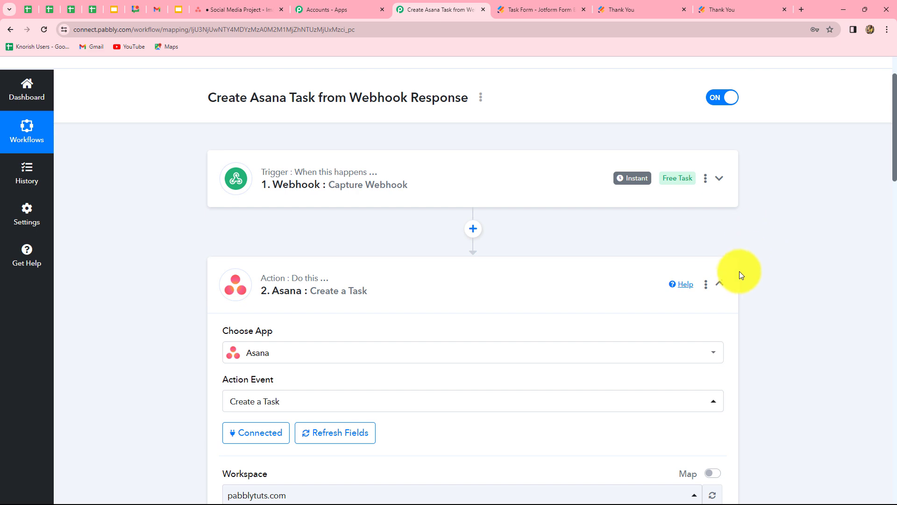
pyautogui.click(720, 282)
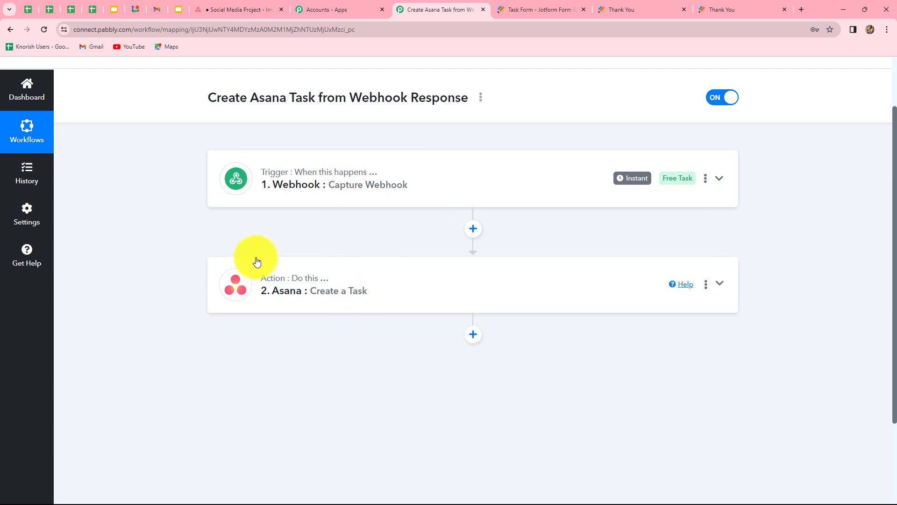